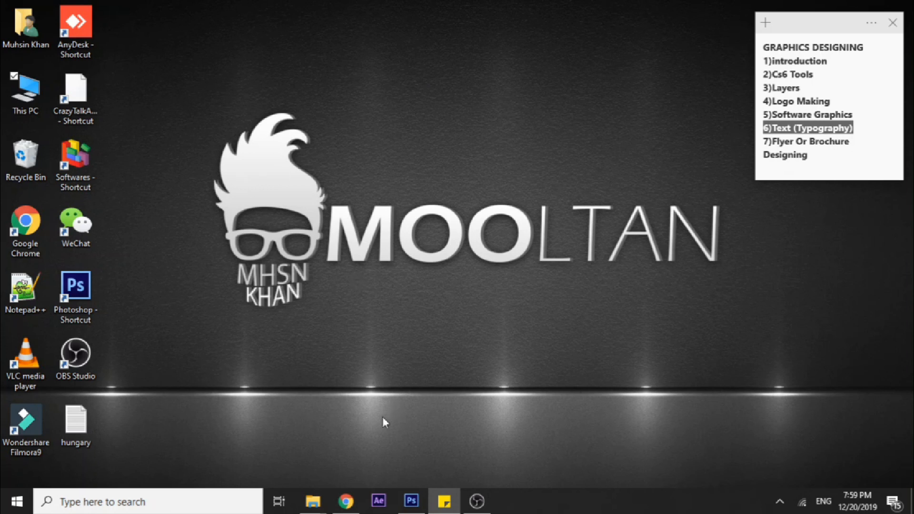
Switch to Chrome and look through the typography image results, previewing the "It's not just about ideas" lettering design
click(345, 503)
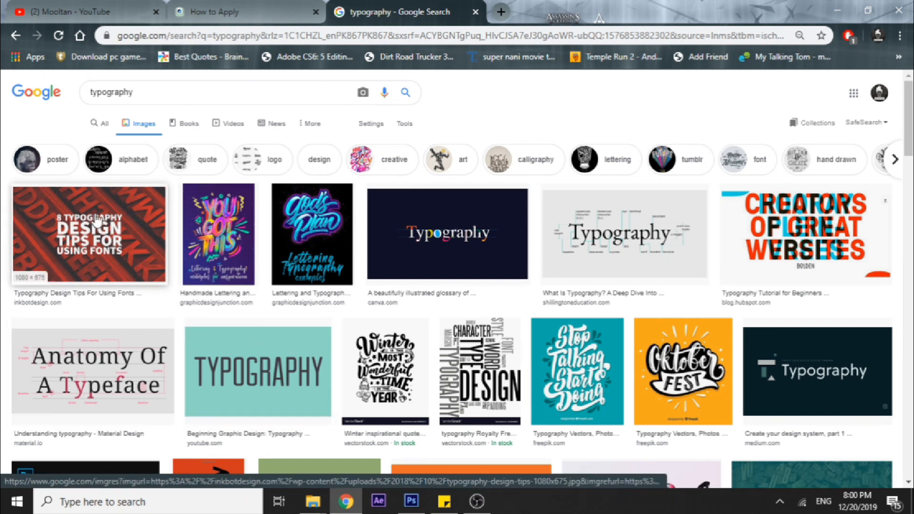
scroll(490, 234, down, 7)
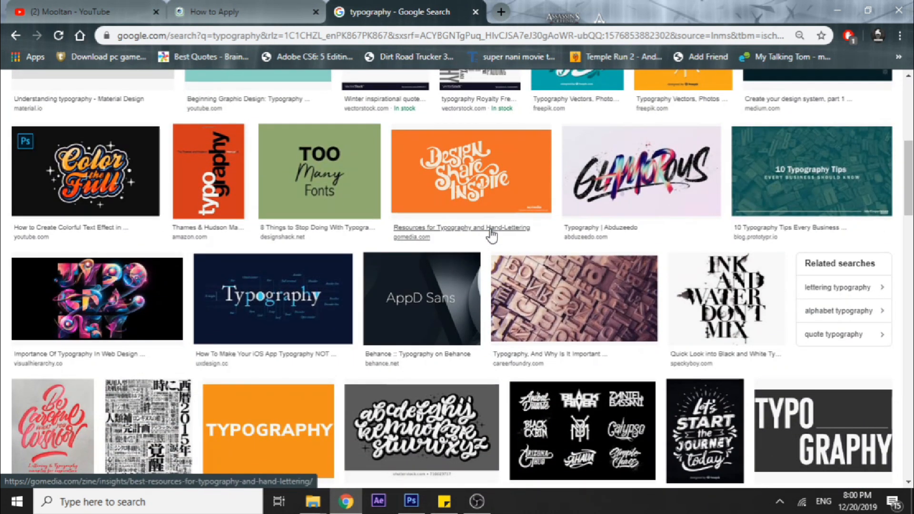
scroll(492, 235, down, 1)
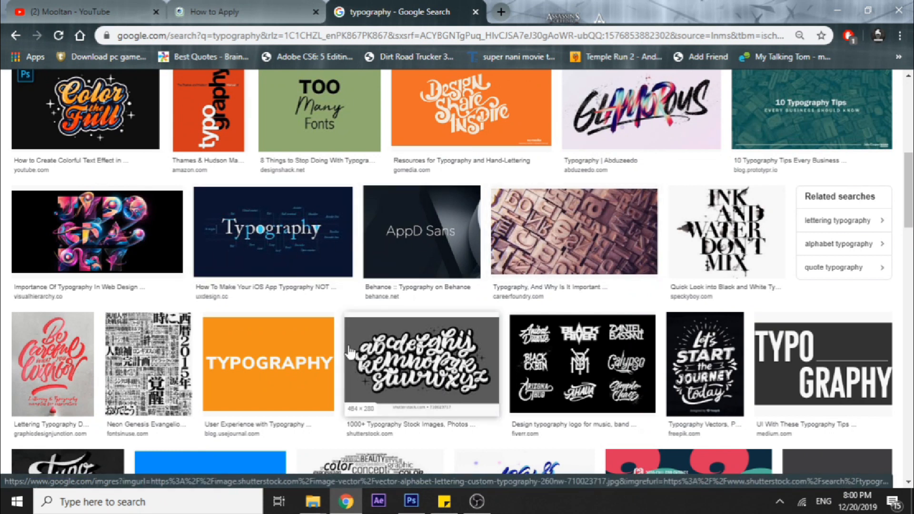
scroll(205, 367, down, 2)
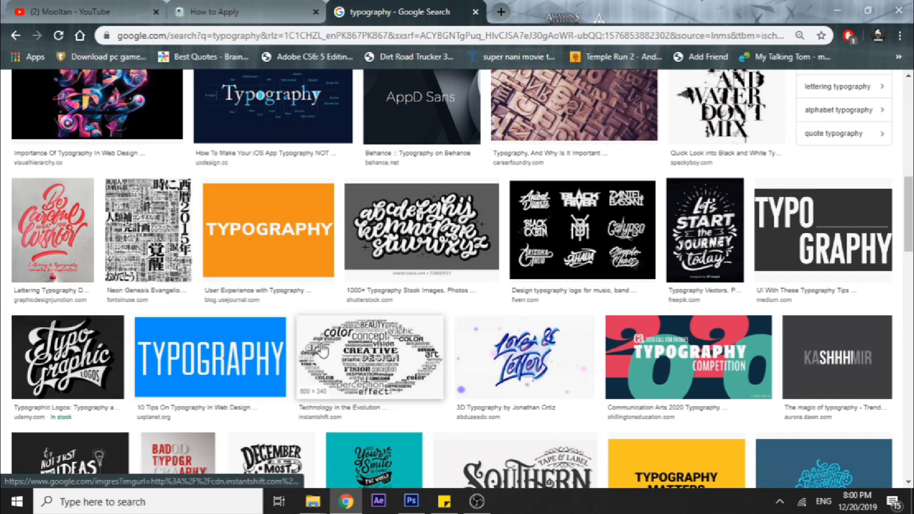
scroll(566, 336, down, 2)
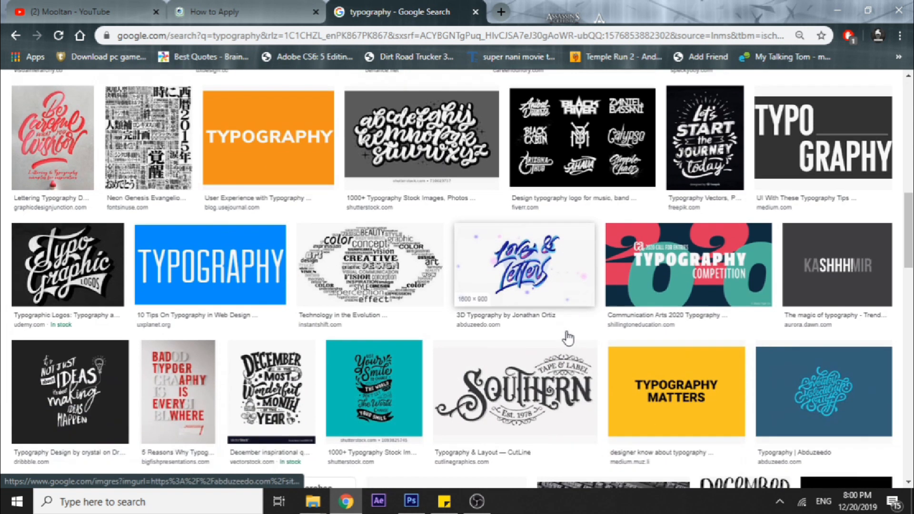
scroll(568, 338, down, 2)
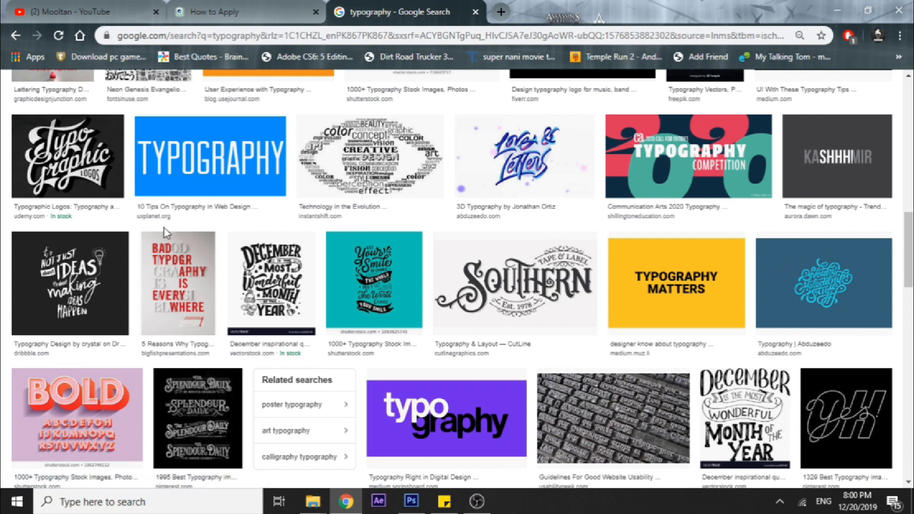
click(61, 294)
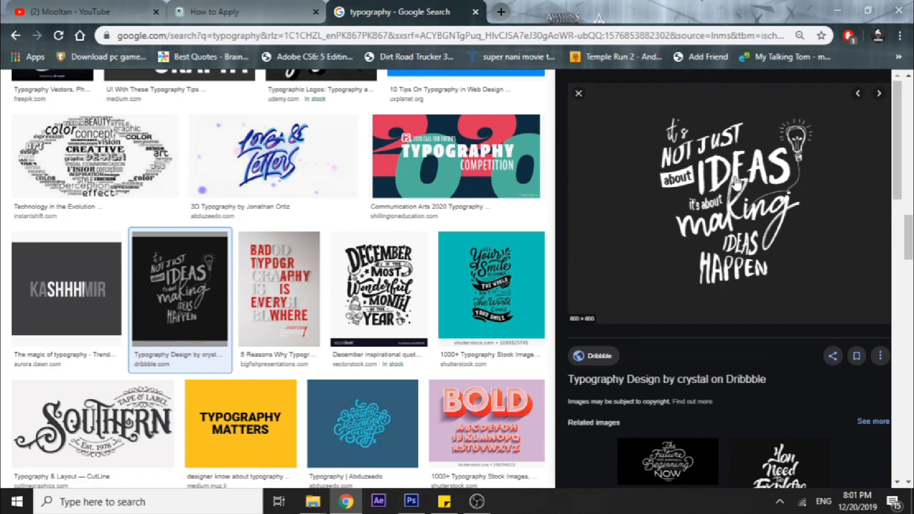
click(579, 93)
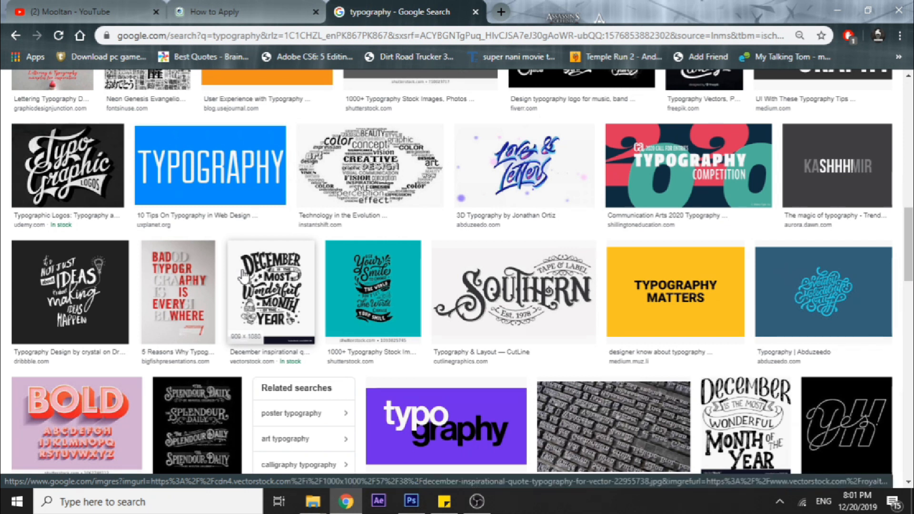
Browse further typography examples in the image results for lettering ideas and return to the earlier ones
scroll(428, 229, down, 1)
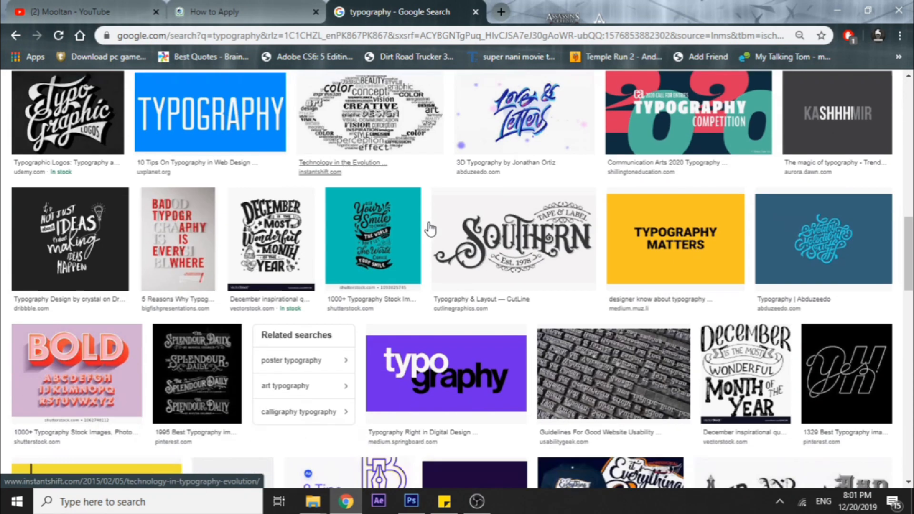
scroll(394, 248, down, 1)
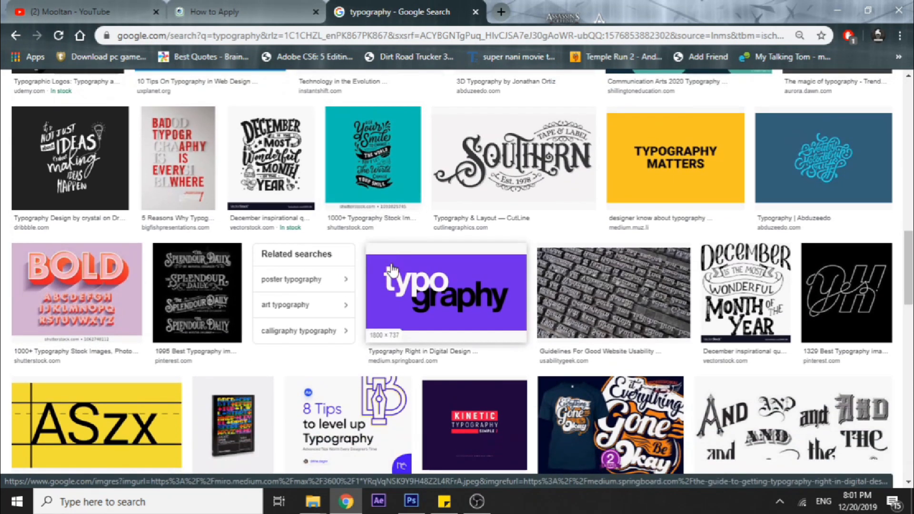
scroll(408, 279, down, 3)
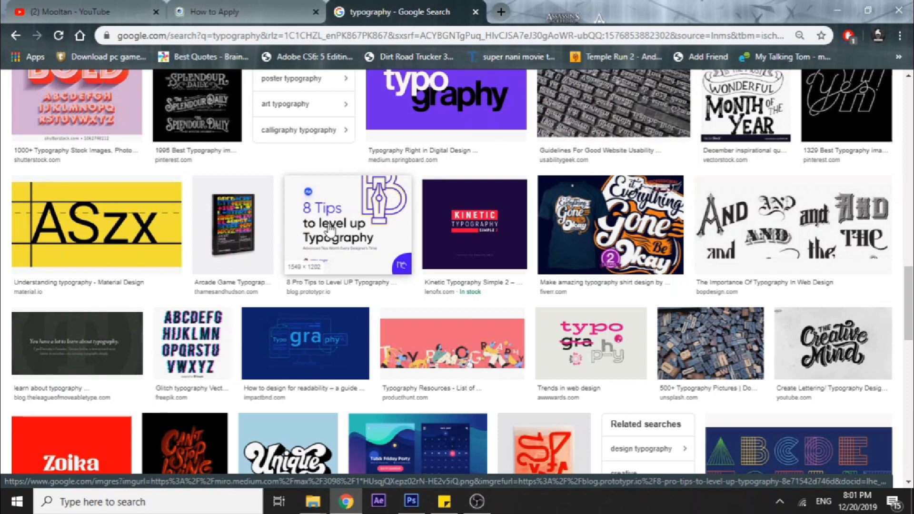
scroll(354, 206, up, 20)
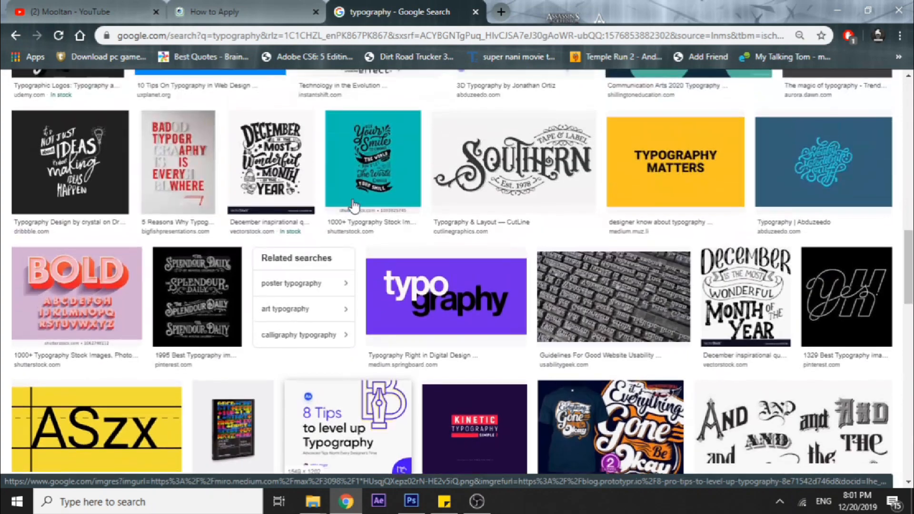
scroll(358, 239, up, 1)
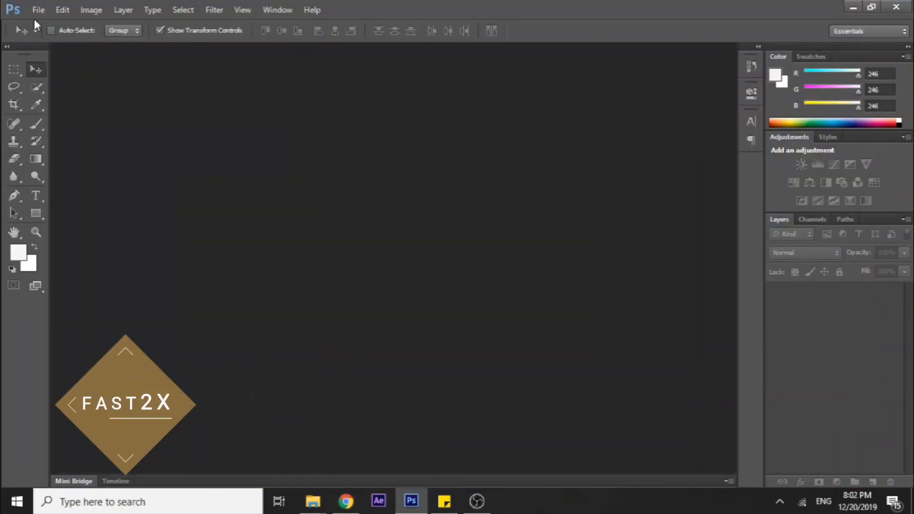
Create a new Photoshop document 1024 pixels wide and 768 pixels high
click(38, 9)
click(50, 22)
click(407, 176)
drag(407, 175, 376, 174)
text(1024)
double_click(426, 200)
text(768)
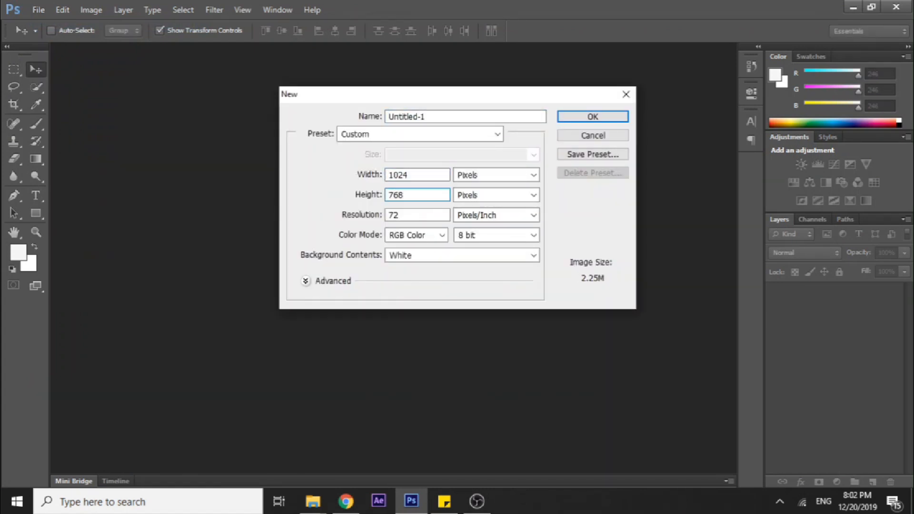
key(Return)
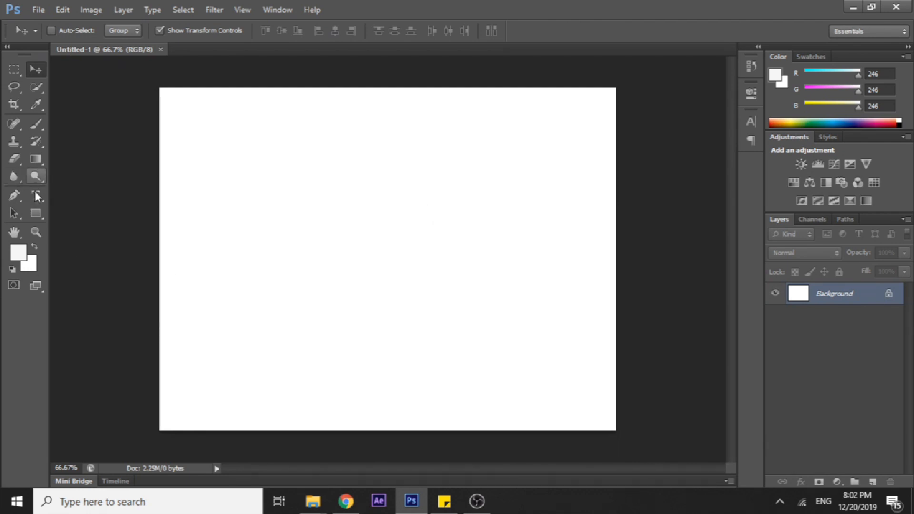
Fill the whole background layer with black using the Paint Bucket tool
click(38, 156)
click(65, 167)
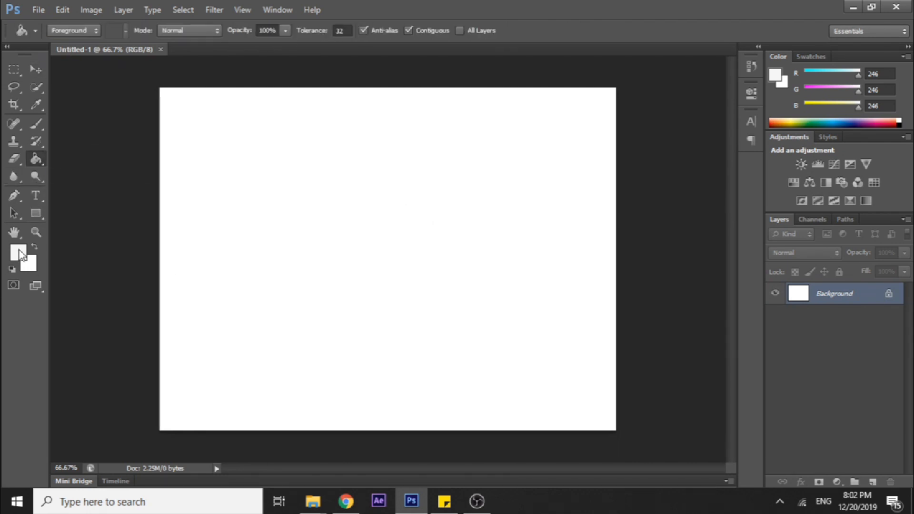
click(18, 252)
drag(490, 212, 460, 251)
click(797, 42)
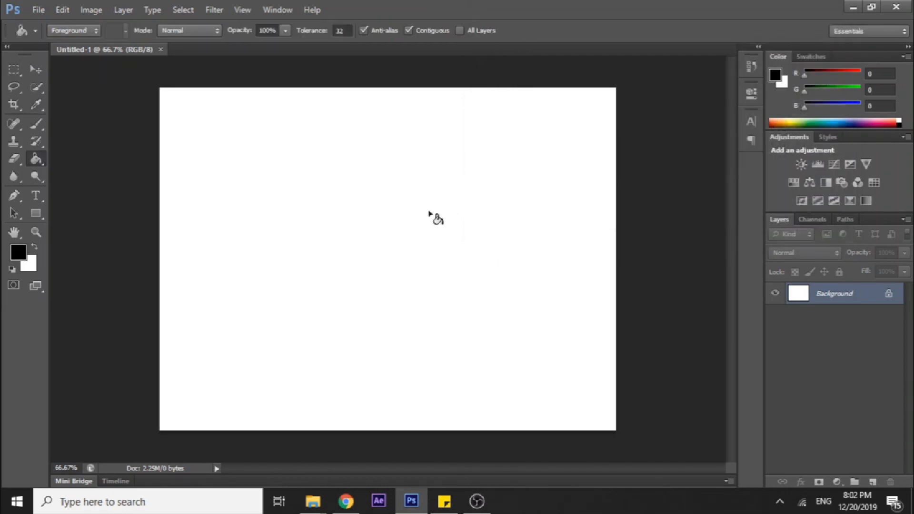
click(435, 216)
Draw a text box in the upper middle of the canvas and set its text colour to white
click(35, 196)
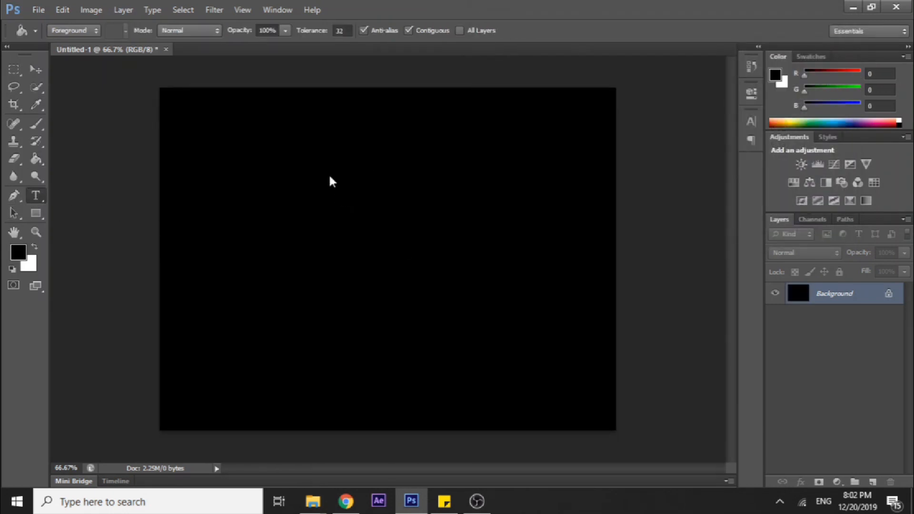
drag(290, 168, 513, 287)
click(429, 30)
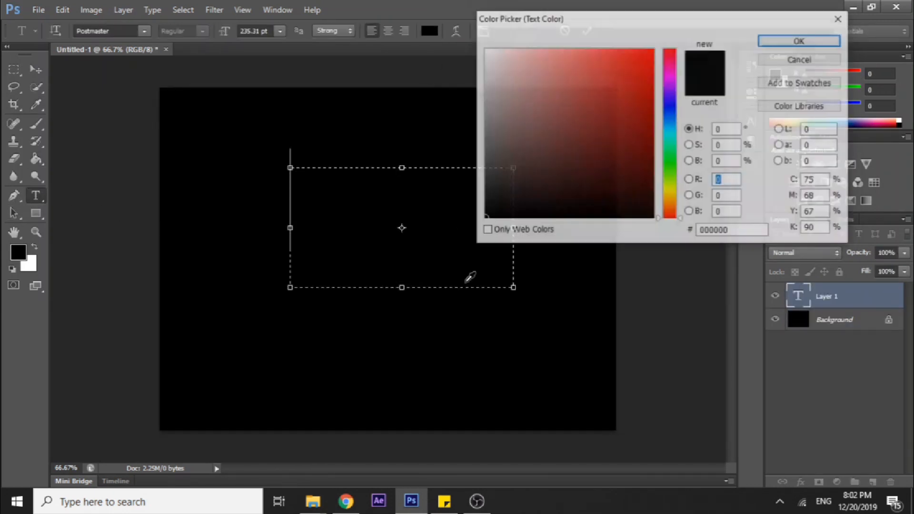
click(485, 50)
click(790, 41)
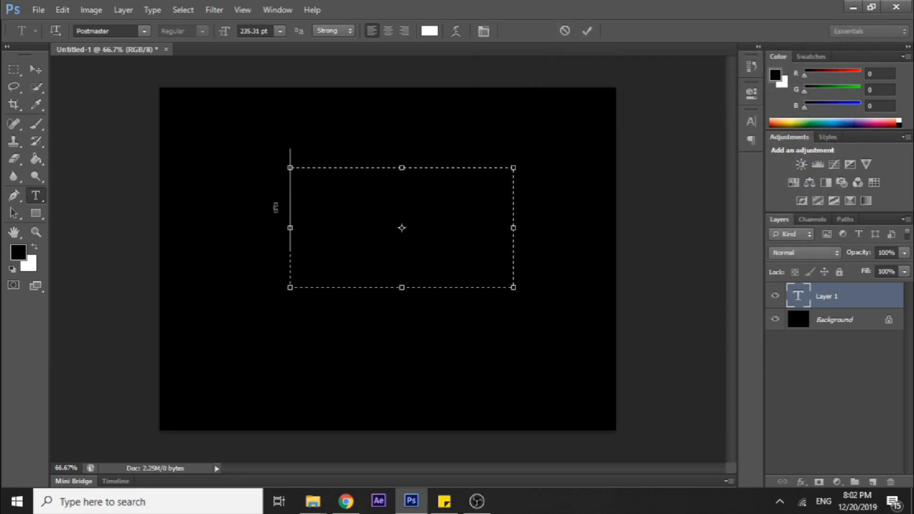
Enter MOOLTAN in the text box and reduce its font size to 91.31 pt so it fits on one line
text(MOOLYAN)
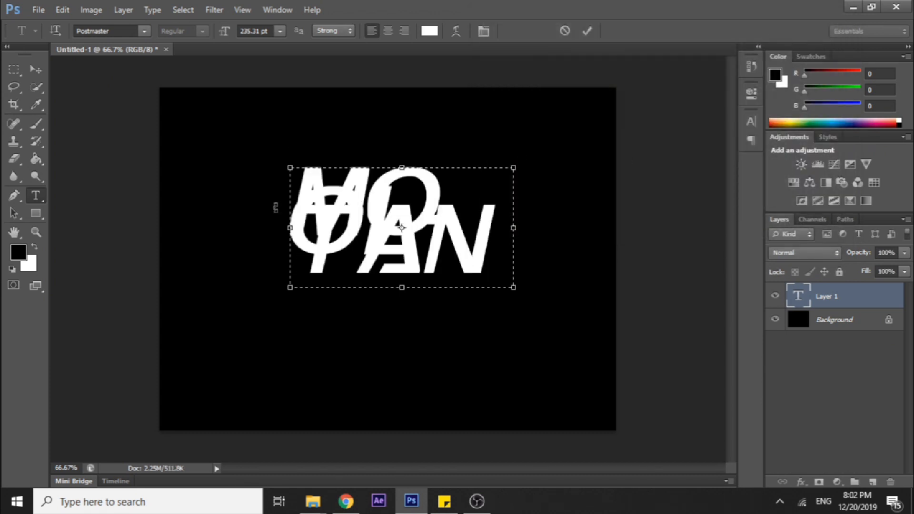
key(ctrl+a)
drag(228, 35, 136, 38)
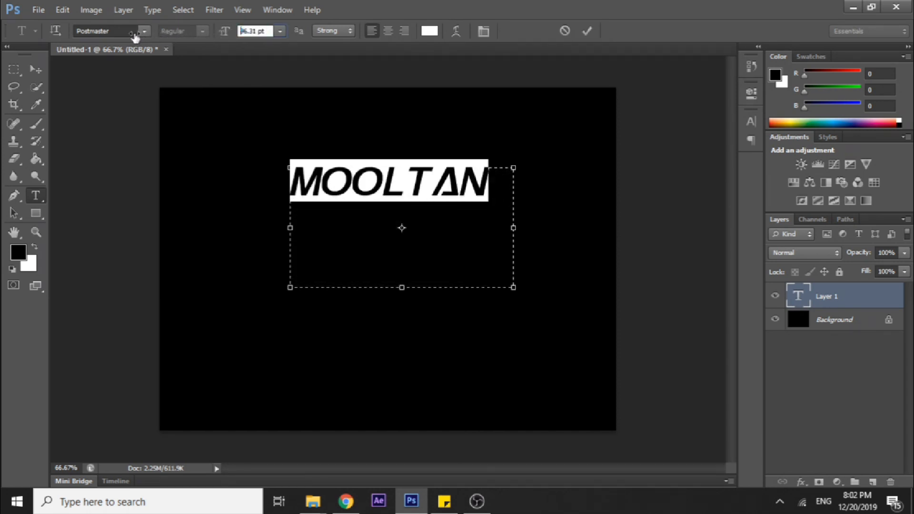
Move the MOOLTAN text down and slightly right to the middle of the canvas
click(39, 70)
key(shift+Down)
key(shift+Down)
key(shift+Down)
key(shift+Down)
key(shift+Down)
key(shift+Down)
key(shift+Down)
key(shift+Down)
key(shift+Down)
key(shift+Down)
key(shift+Down)
key(shift+Down)
key(shift+Down)
key(shift+Down)
key(shift+Down)
key(shift+Down)
key(shift+Down)
key(shift+Down)
key(shift+Up)
key(shift+Up)
key(shift+Up)
key(shift+Right)
key(shift+Up)
key(shift+Up)
key(shift+Up)
key(shift+Right)
key(shift+Right)
key(shift+Down)
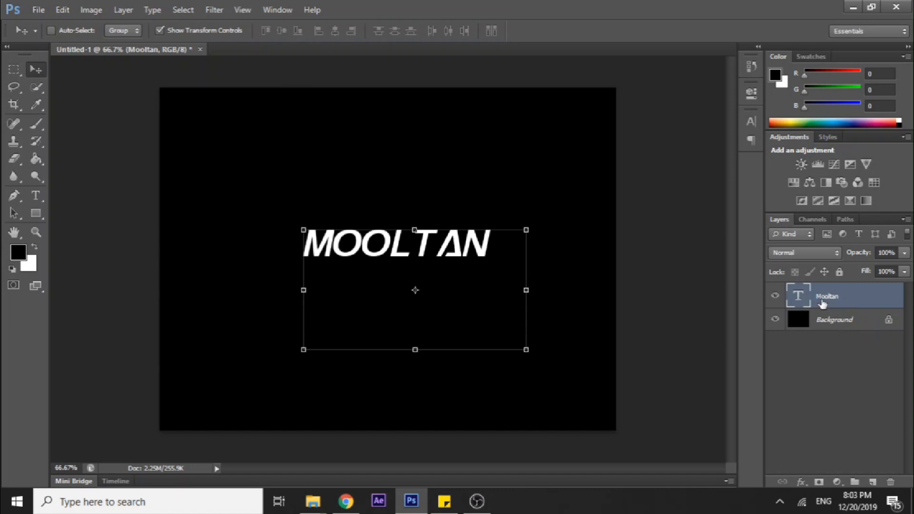
Add a Stroke layer effect in red (b80707) to the MOOLTAN text layer
right_click(802, 298)
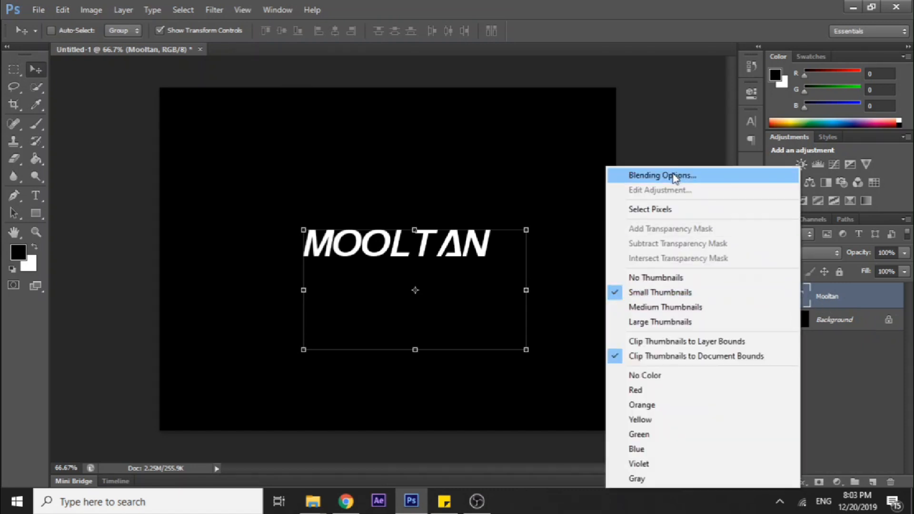
click(649, 174)
drag(546, 16, 688, 22)
click(650, 121)
drag(866, 17, 826, 78)
click(718, 188)
click(630, 94)
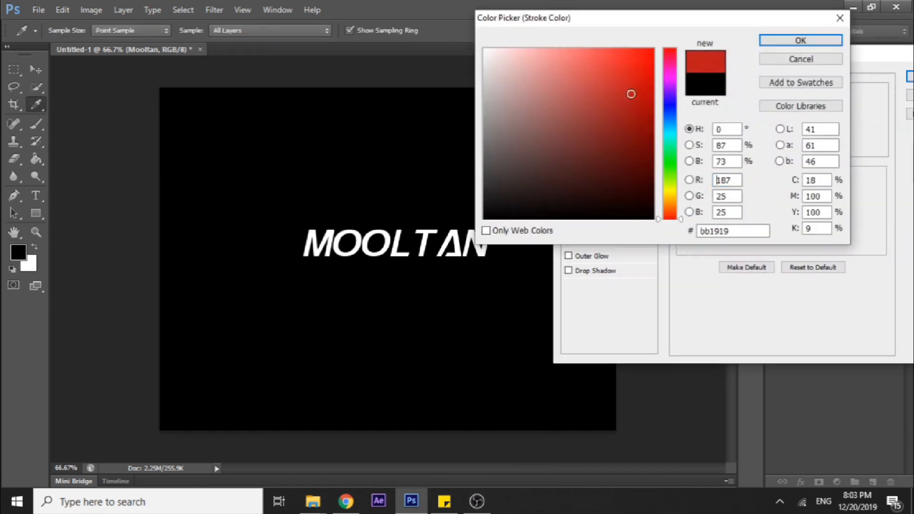
click(646, 97)
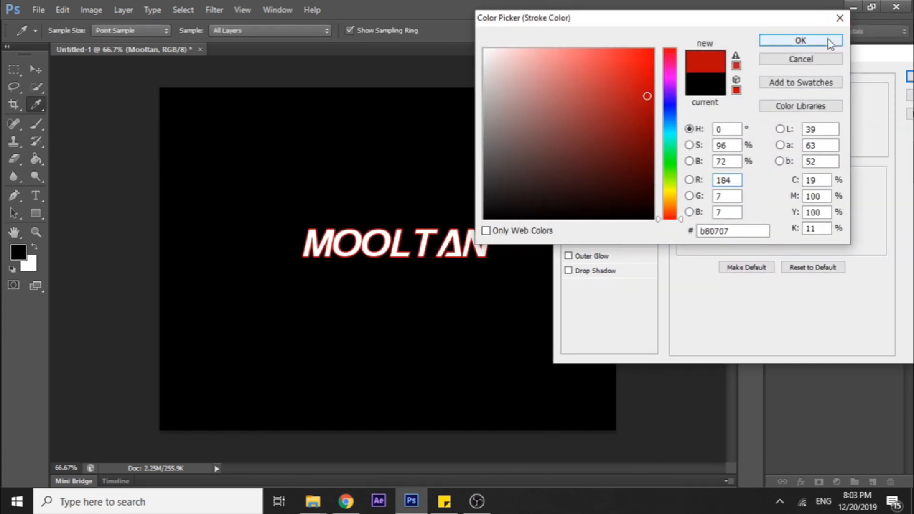
click(781, 40)
click(872, 79)
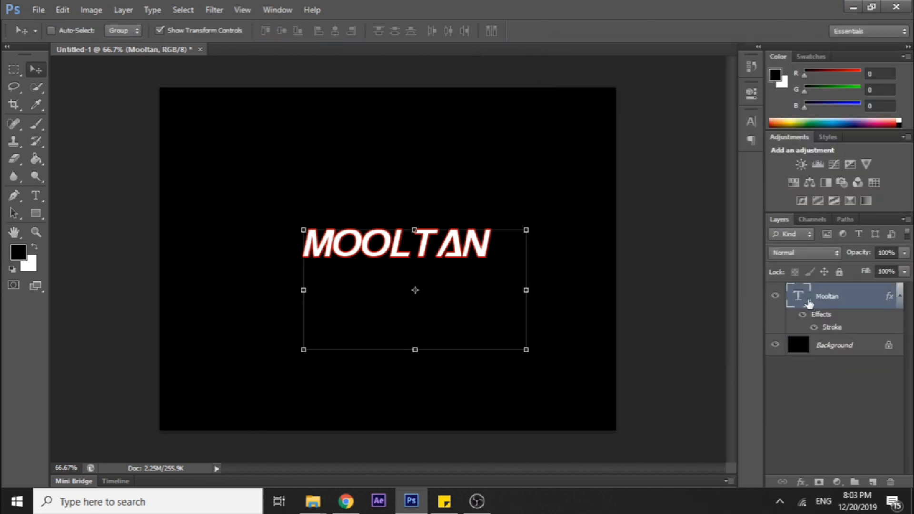
Duplicate the red-stroked MOOLTAN text layer and place the copy directly beneath the original text
key(ctrl+j)
key(shift+Down)
key(shift+Down)
key(shift+Down)
key(shift+Down)
key(shift+Down)
key(shift+Down)
key(shift+Down)
key(shift+Down)
key(shift+Down)
key(shift+Down)
key(shift+Down)
key(shift+Down)
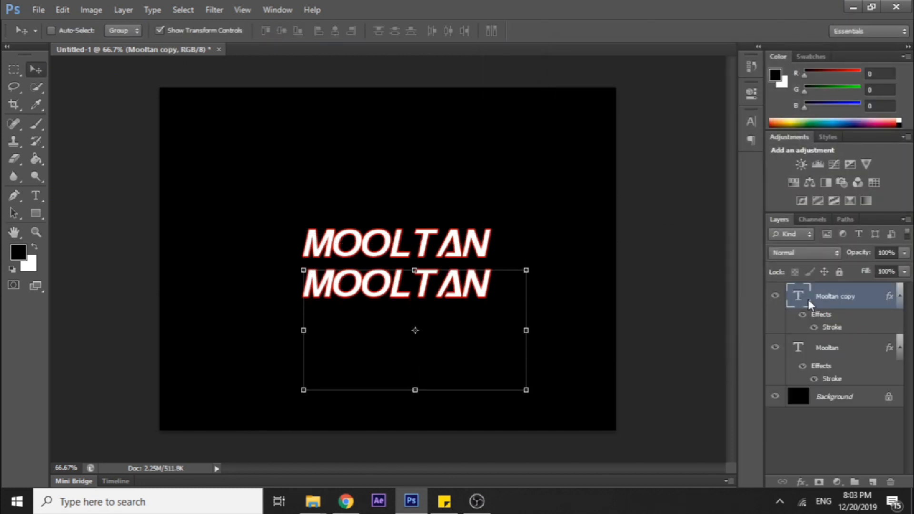
Try BAD TYPOGRAPHY at a smaller size as the copy's text, then delete the copied layer
double_click(801, 298)
text(BAD TY- POGRAPHY)
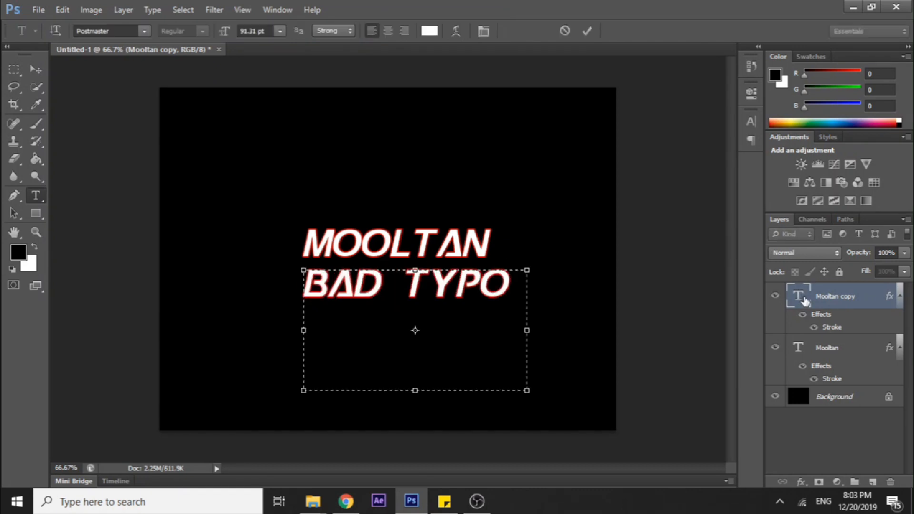
double_click(794, 290)
drag(227, 32, 185, 49)
click(470, 302)
drag(470, 280, 286, 291)
click(835, 289)
key(Delete)
Hide the Stroke effect on the MOOLTAN text layer
right_click(834, 290)
click(684, 67)
drag(835, 53, 672, 57)
click(807, 60)
click(813, 327)
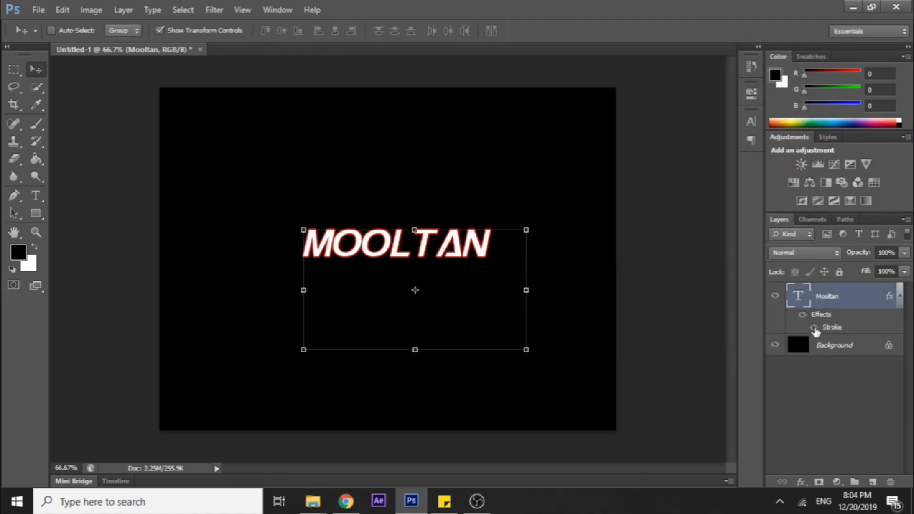
Duplicate the MOOLTAN text layer and move the copy straight down, just below the original line
key(ctrl+j)
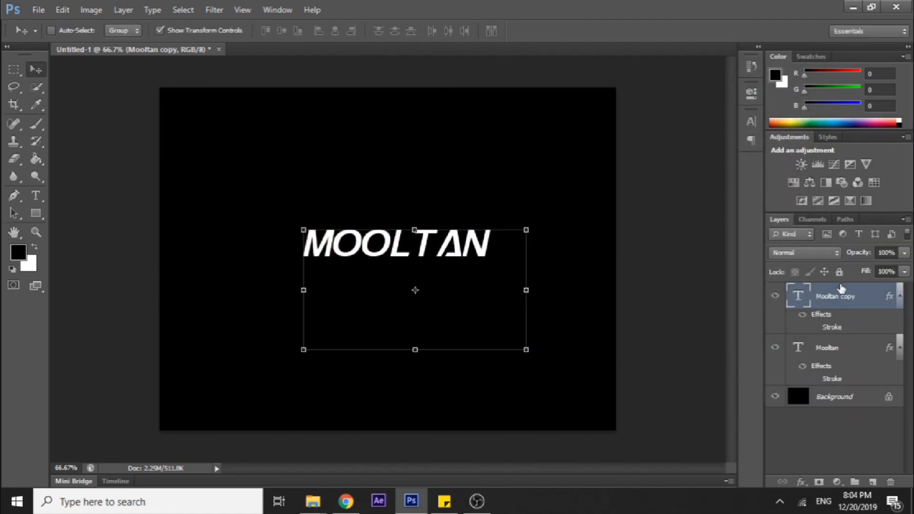
key(shift+Down)
key(shift+Down)
key(shift+Down)
key(shift+Down)
key(shift+Down)
key(shift+Down)
key(shift+Down)
key(shift+Down)
key(shift+Down)
key(shift+Down)
Replace the copied MOOLTAN line's text with PROJECT OF MXNKHN
double_click(812, 296)
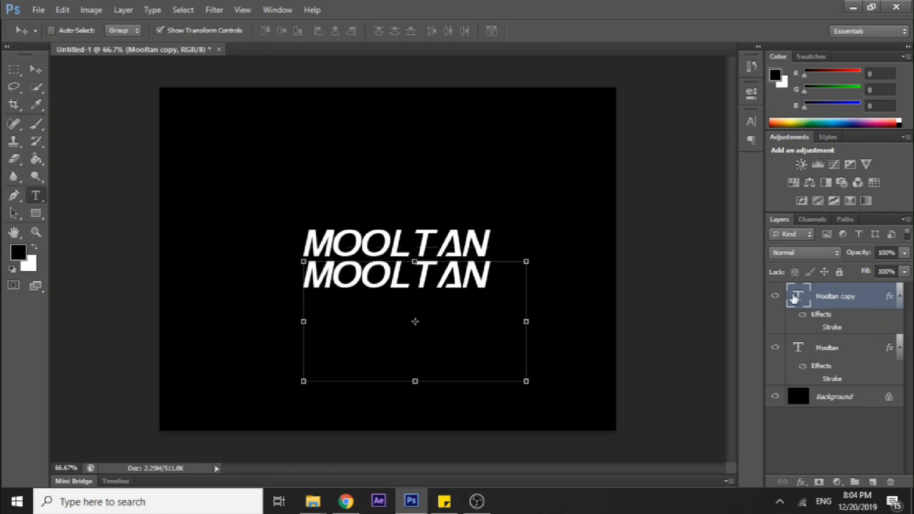
text(PRO)
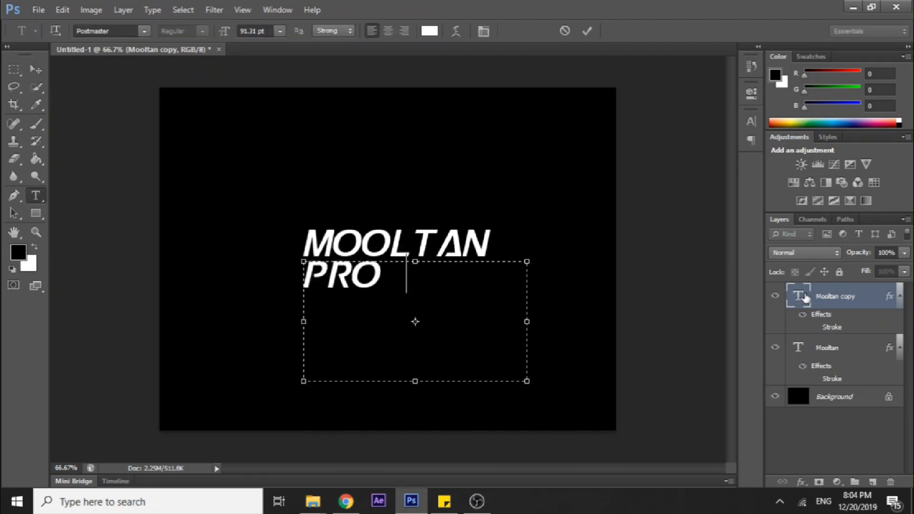
text(JECT)
key(Return)
text(OF)
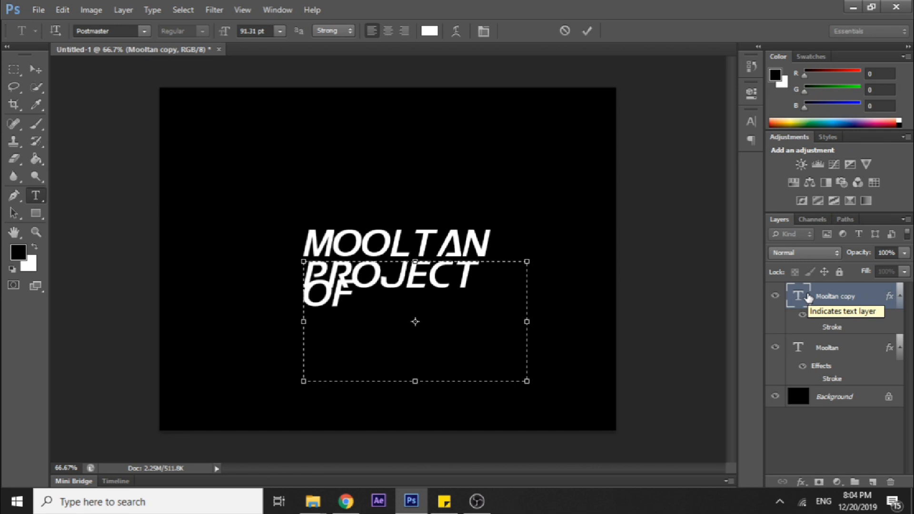
text( MXNKHN)
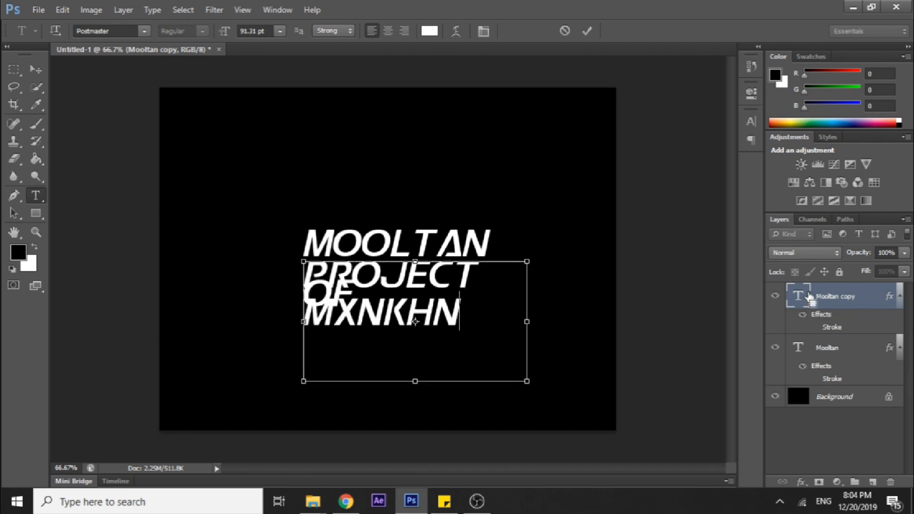
Reduce the PROJECT OF MXNKHN text to 40.31 pt and position it to span the width beneath MOOLTAN
key(ctrl+a)
drag(216, 33, 190, 30)
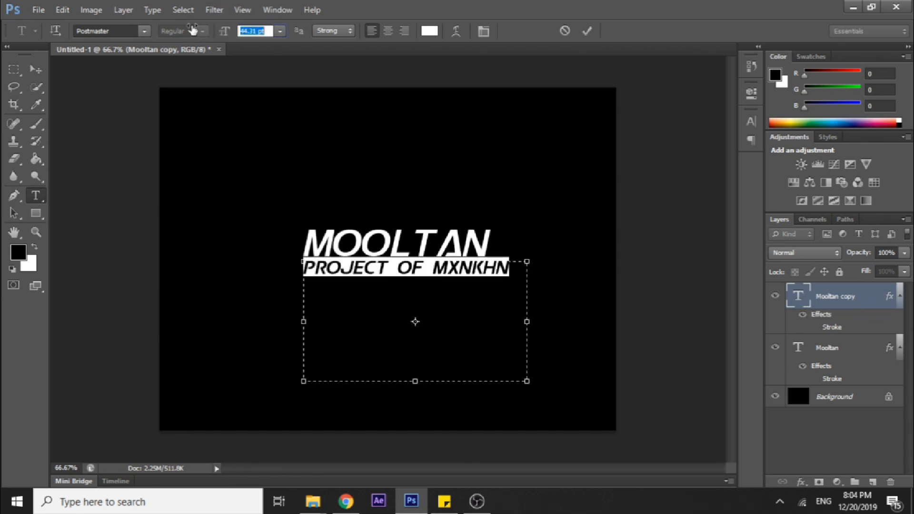
click(34, 71)
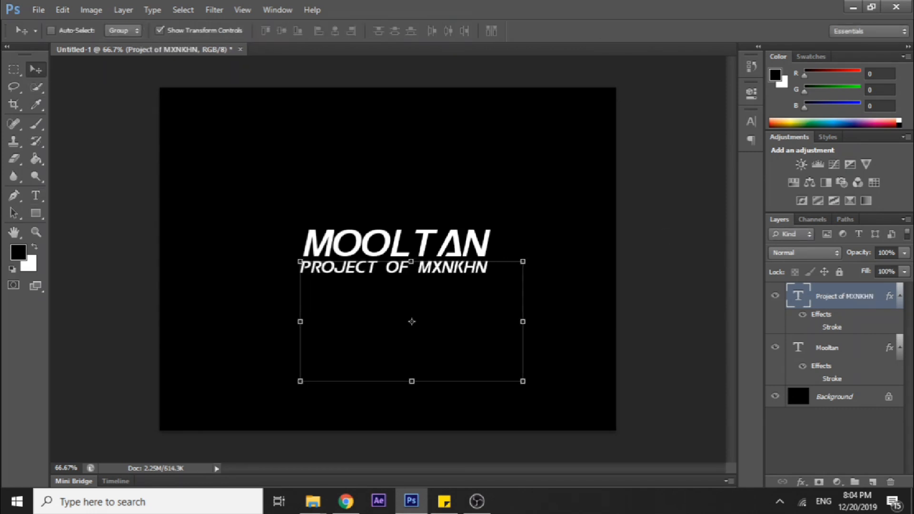
click(857, 450)
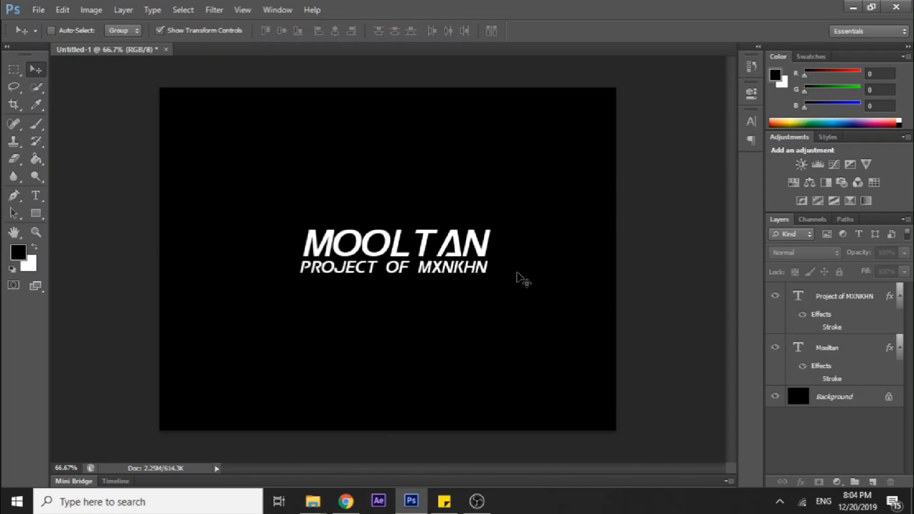
Delete OF MXNKHN from the smaller text line, leaving only PROJECT
click(795, 298)
double_click(796, 297)
drag(487, 268, 380, 267)
key(BackSpace)
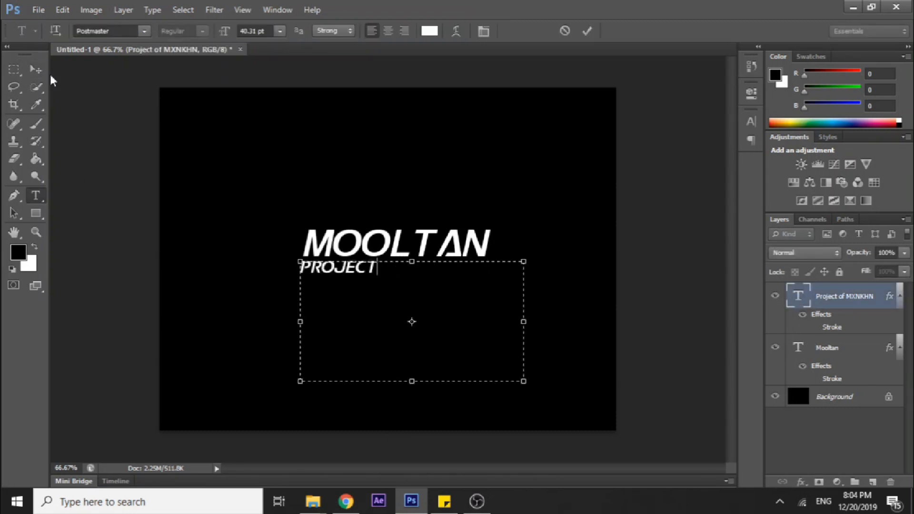
Move the PROJECT line just above MOOLTAN, near the start of the title
click(37, 71)
key(shift+Up)
key(shift+Up)
key(shift+Up)
key(shift+Up)
key(shift+Up)
key(shift+Up)
key(shift+Up)
key(shift+Up)
key(shift+Up)
key(shift+Up)
key(shift+Up)
key(shift+Up)
key(shift+Up)
key(shift+Up)
key(shift+Right)
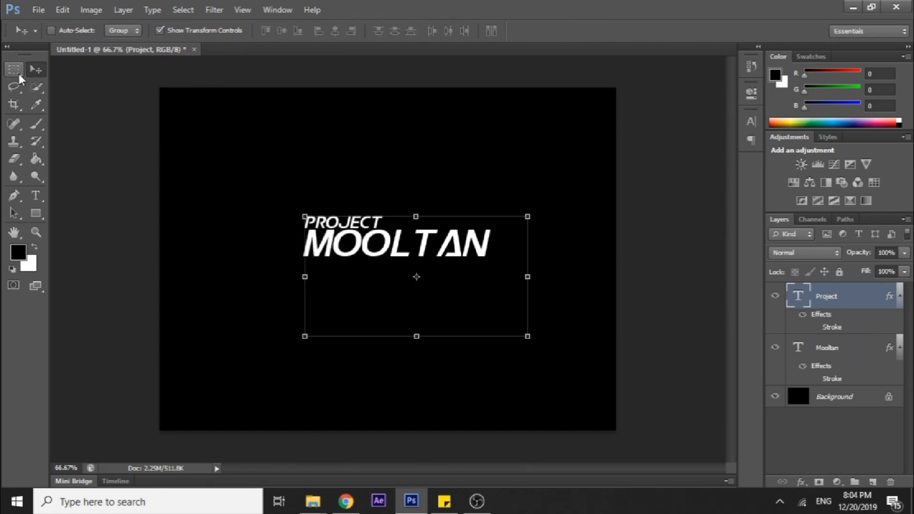
key(shift+Right)
Enlarge the PROJECT text to 64.31 pt and raise it to sit directly above MOOLTAN without overlapping
double_click(797, 296)
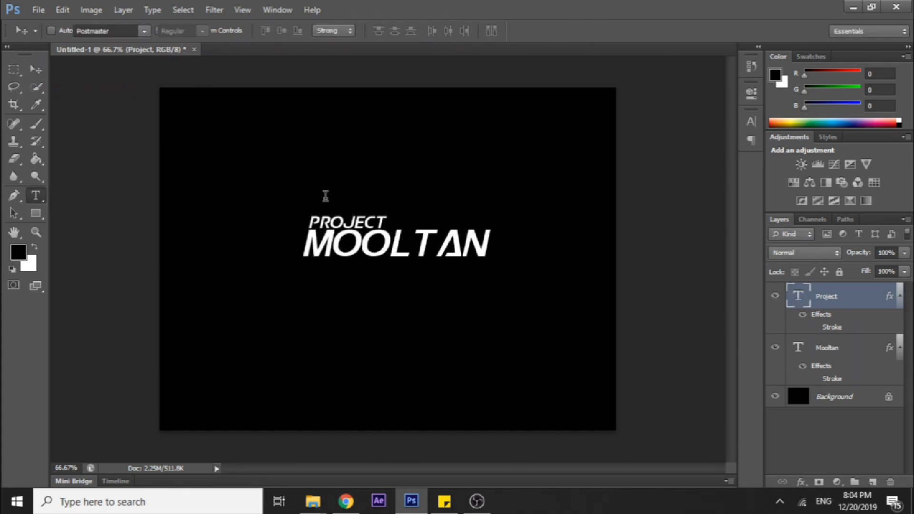
drag(235, 30, 254, 30)
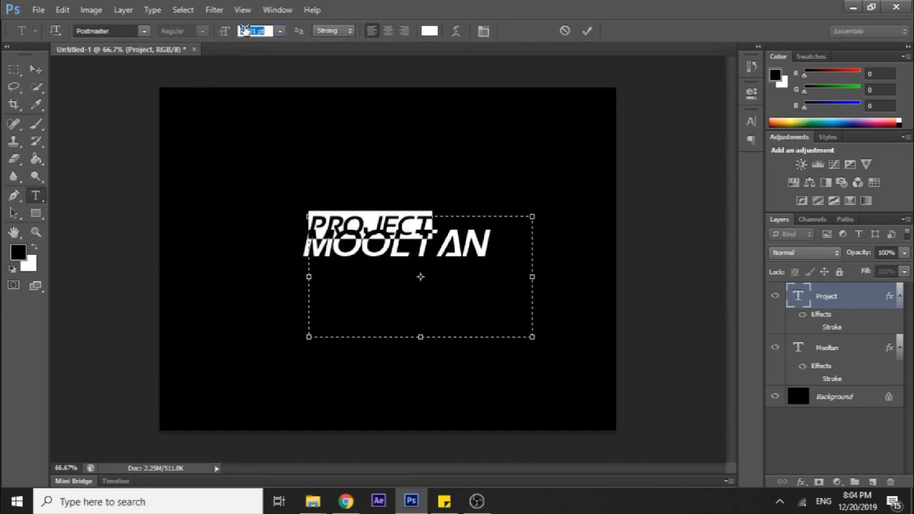
click(43, 71)
key(shift+Up)
key(shift+Up)
key(shift+Up)
key(shift+Up)
key(shift+Down)
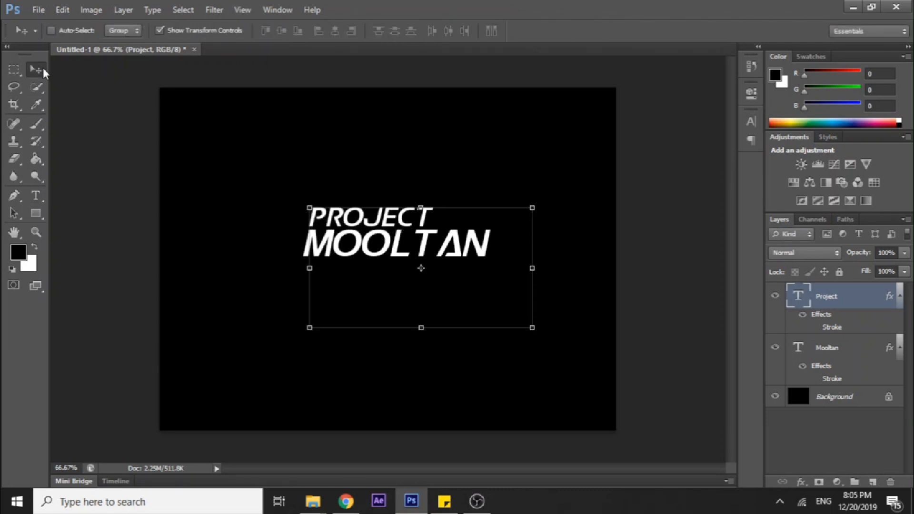
Duplicate the PROJECT text layer and move the copy straight right until it sits beside the original word
key(ctrl+j)
key(shift+Right)
key(shift+Right)
key(shift+Right)
key(shift+Right)
key(shift+Right)
key(shift+Right)
key(shift+Right)
key(shift+Right)
key(shift+Right)
key(shift+Right)
key(shift+Right)
key(shift+Right)
key(shift+Right)
key(shift+Right)
key(shift+Right)
key(shift+Right)
key(shift+Right)
key(shift+Right)
key(shift+Right)
key(shift+Right)
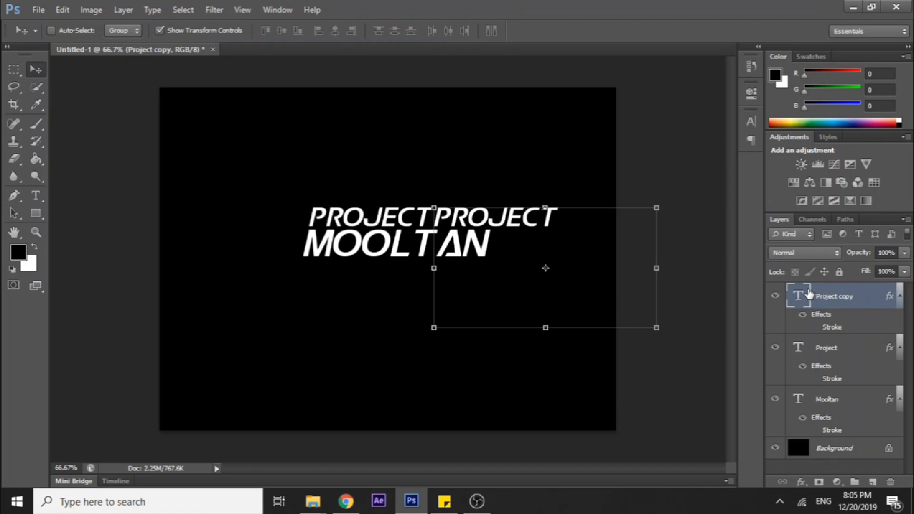
Replace the PROJECT copy's text with OF MXN and reduce it to 37.31 pt
double_click(809, 297)
click(802, 57)
double_click(791, 299)
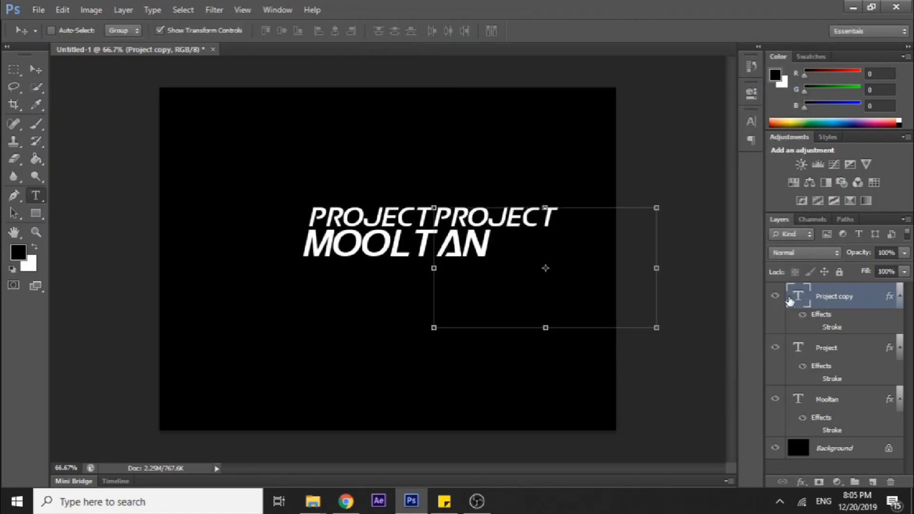
click(811, 297)
double_click(810, 296)
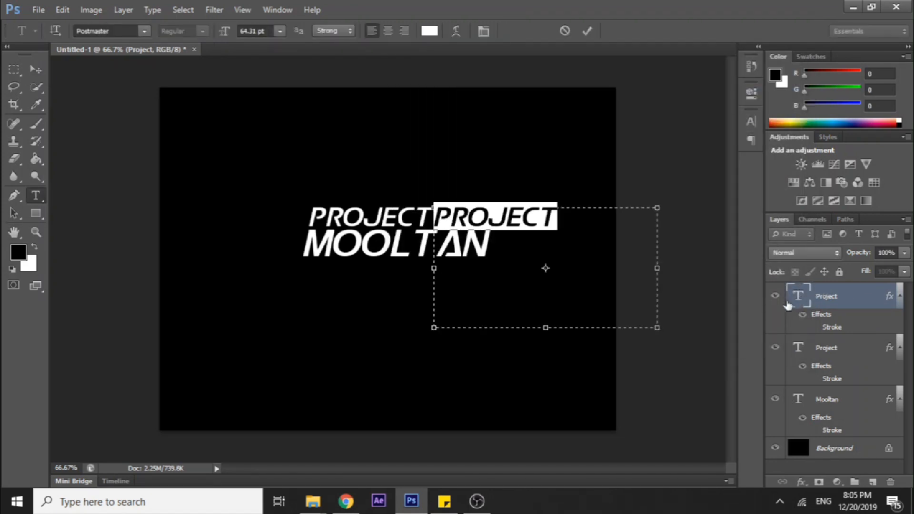
text(OF )
text(MAN)
key(ctrl+a)
drag(226, 31, 213, 31)
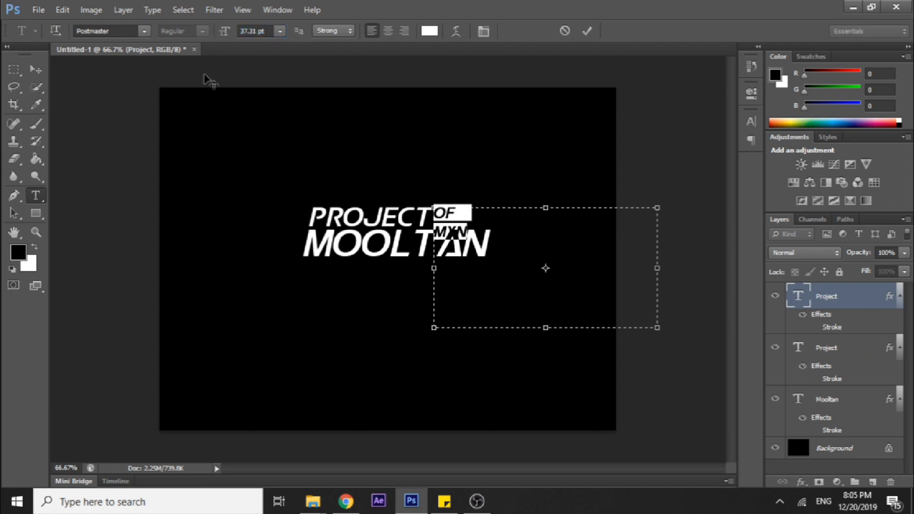
Position the two-line OF MXN text at the end of PROJECT, above the last letters of MOOLTAN
click(44, 71)
key(shift+Up)
key(shift+Right)
key(shift+Right)
key(shift+Right)
key(shift+Left)
key(Up)
key(Up)
key(Up)
key(Up)
key(shift+Down)
key(Left)
key(Left)
key(Left)
key(Left)
key(Left)
key(Left)
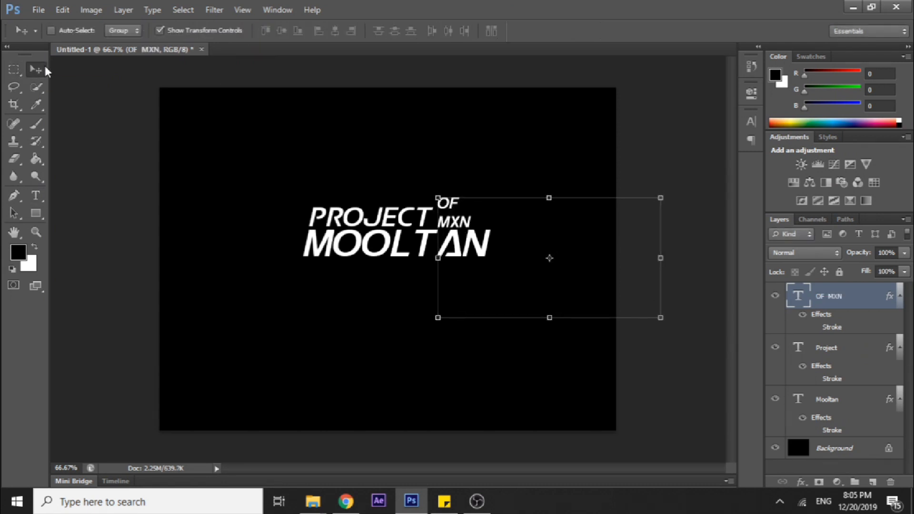
Set the OF MXN text to 34.31 pt size, 30.01 pt leading and 100 tracking
double_click(797, 294)
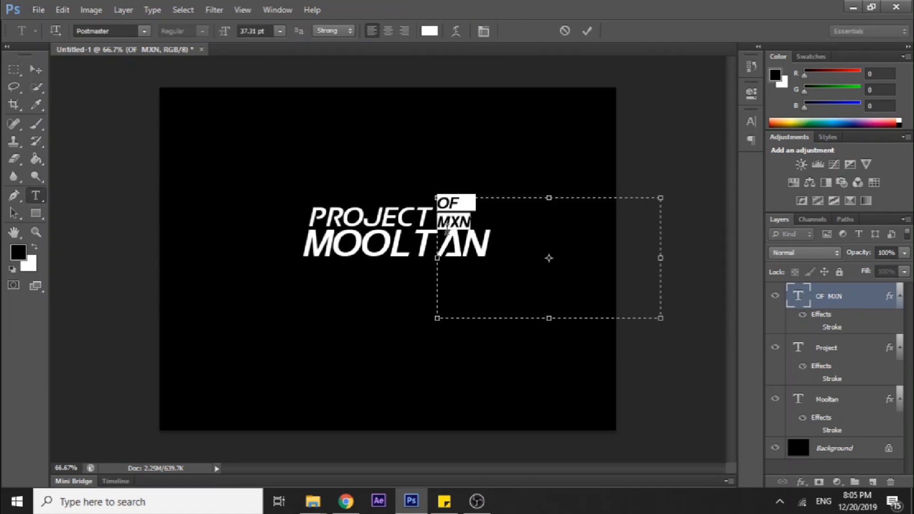
click(483, 31)
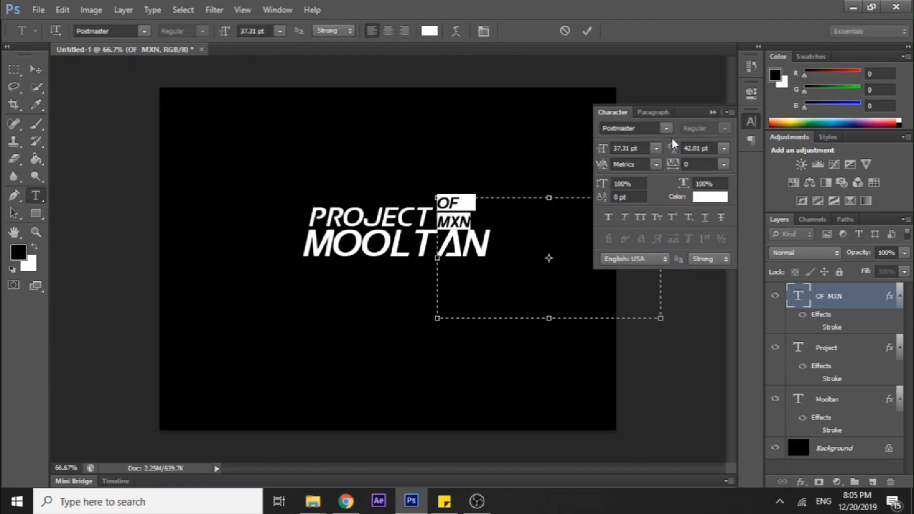
mouse_move(673, 152)
mouse_down()
mouse_move(686, 152)
mouse_move(666, 153)
mouse_up()
drag(601, 153, 599, 155)
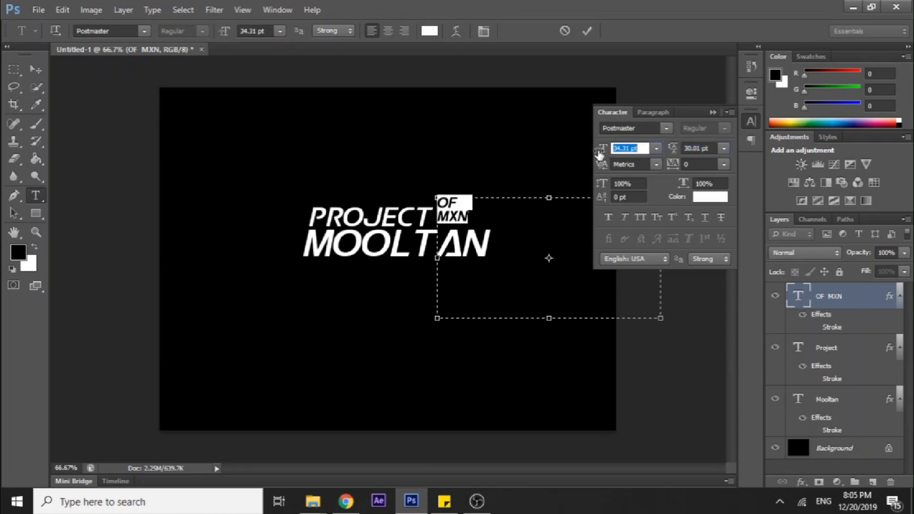
mouse_move(674, 166)
mouse_down()
mouse_move(690, 166)
mouse_move(677, 164)
mouse_up()
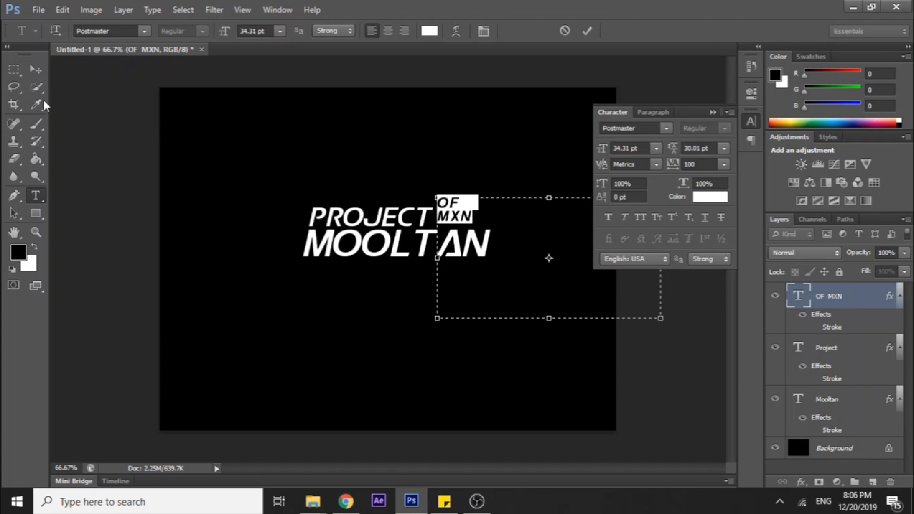
Nudge the OF MXN text down and slightly left so its two lines fit the height of PROJECT
click(37, 74)
key(Down)
key(Down)
key(Down)
key(Down)
key(Down)
key(Down)
key(Down)
key(Down)
key(Down)
key(Down)
key(Down)
key(Down)
key(Down)
key(Down)
key(Down)
key(Down)
key(Down)
key(Down)
key(Down)
key(Down)
key(Left)
key(Left)
key(Left)
key(Left)
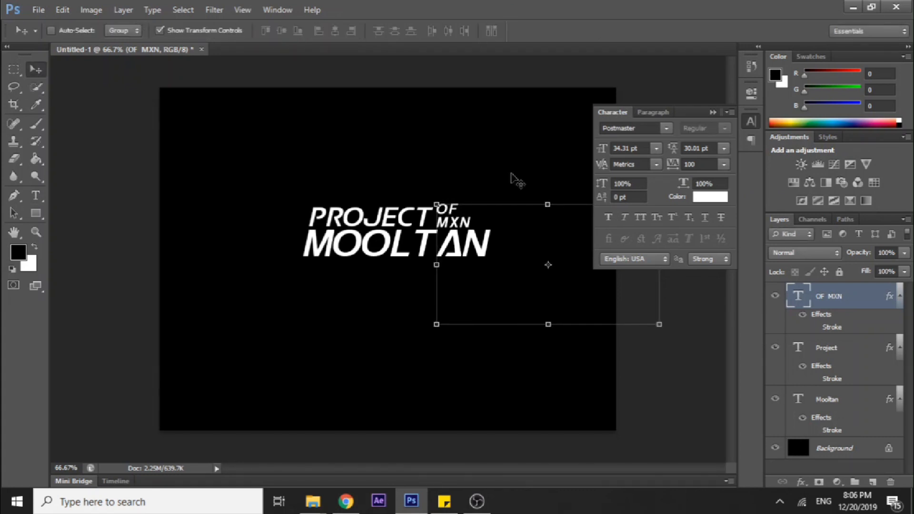
Move the PROJECT and OF MXN layers together to just below MOOLTAN, roughly centred under the title
ctrl+click(855, 356)
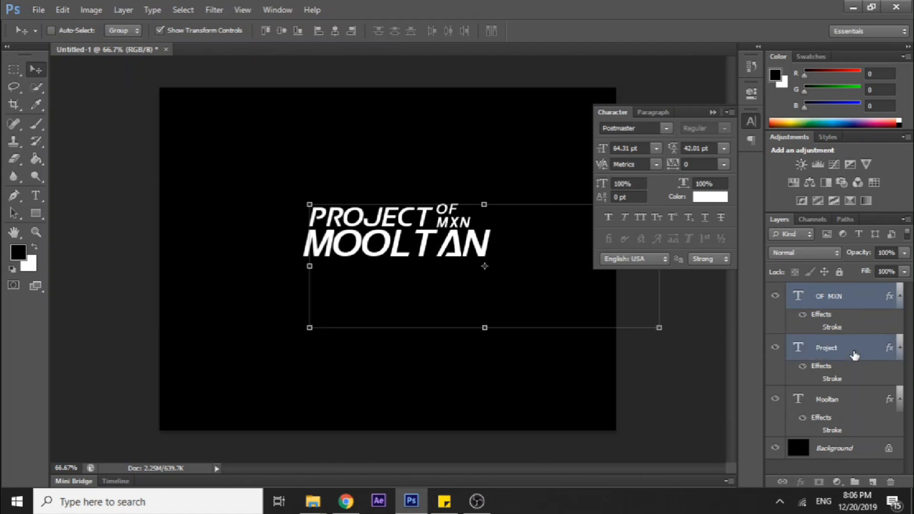
key(shift+Down)
key(shift+Down)
key(shift+Down)
key(shift+Down)
key(shift+Down)
key(shift+Down)
key(shift+Down)
key(shift+Down)
key(shift+Down)
key(shift+Down)
key(shift+Down)
key(shift+Down)
key(shift+Down)
key(shift+Down)
key(shift+Down)
key(shift+Down)
key(shift+Down)
key(shift+Right)
key(shift+Right)
key(shift+Right)
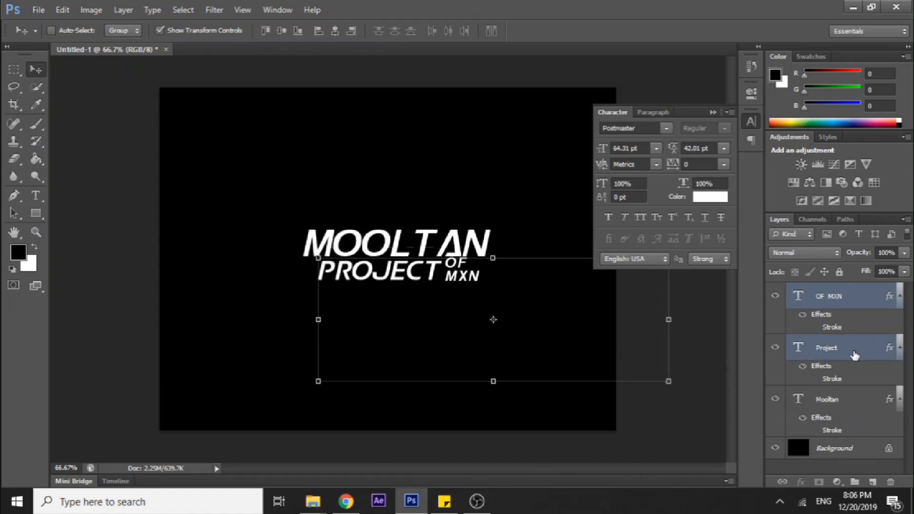
Move only the PROJECT text left to line up with the start of MOOLTAN
click(878, 467)
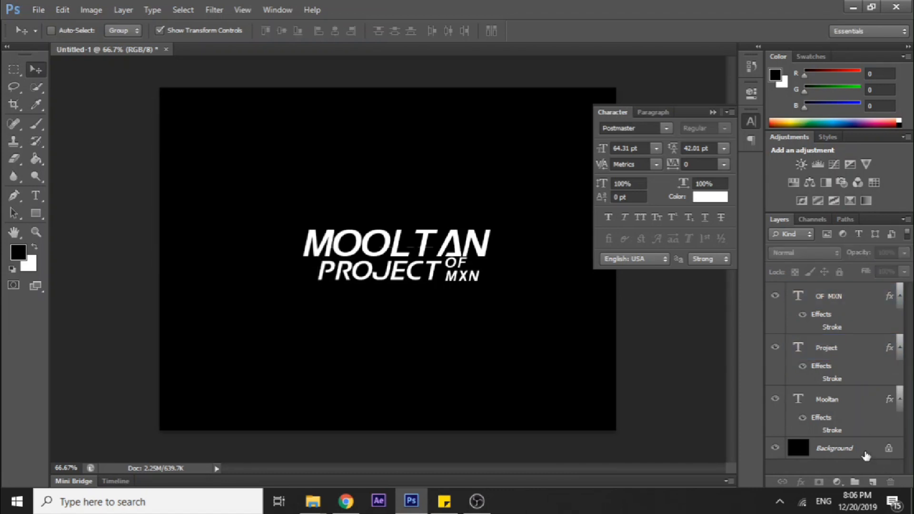
click(833, 300)
click(829, 349)
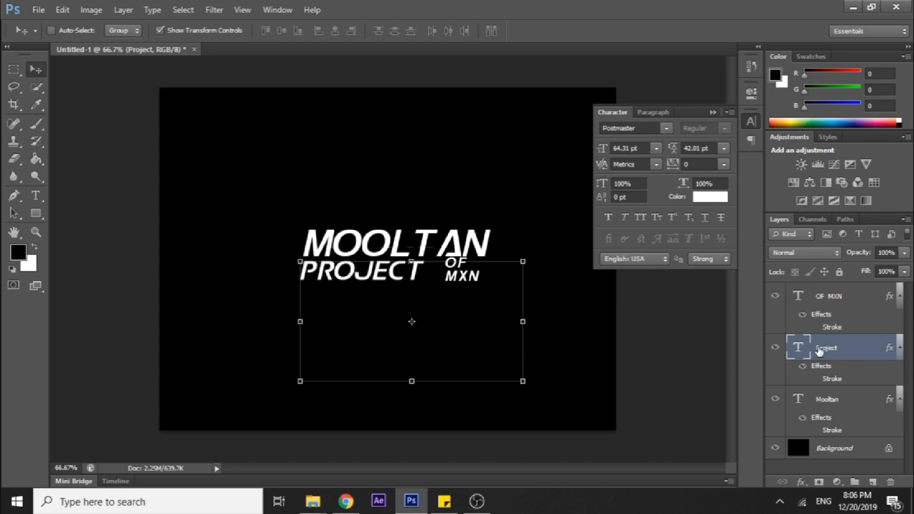
Delete MXN from the OF MXN text and enlarge the remaining OF to 66.31 pt
double_click(799, 297)
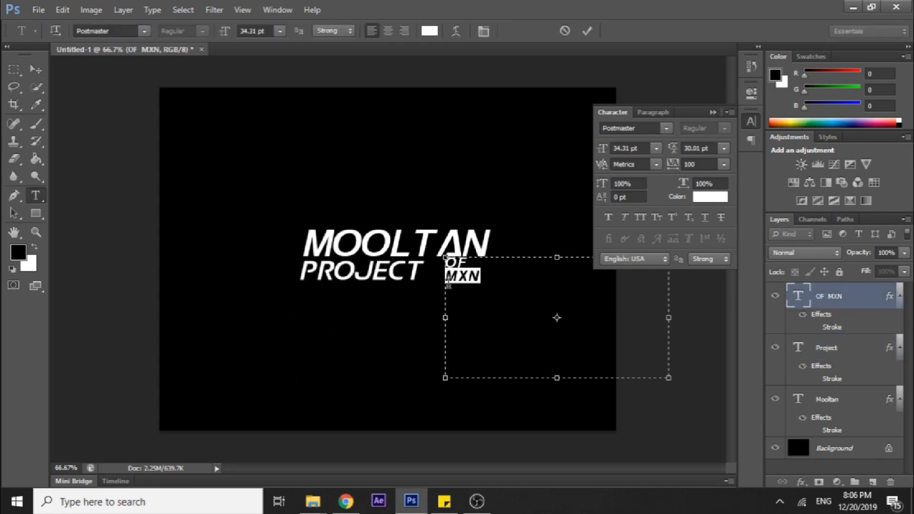
key(BackSpace)
drag(476, 280, 439, 261)
drag(230, 32, 260, 38)
click(37, 71)
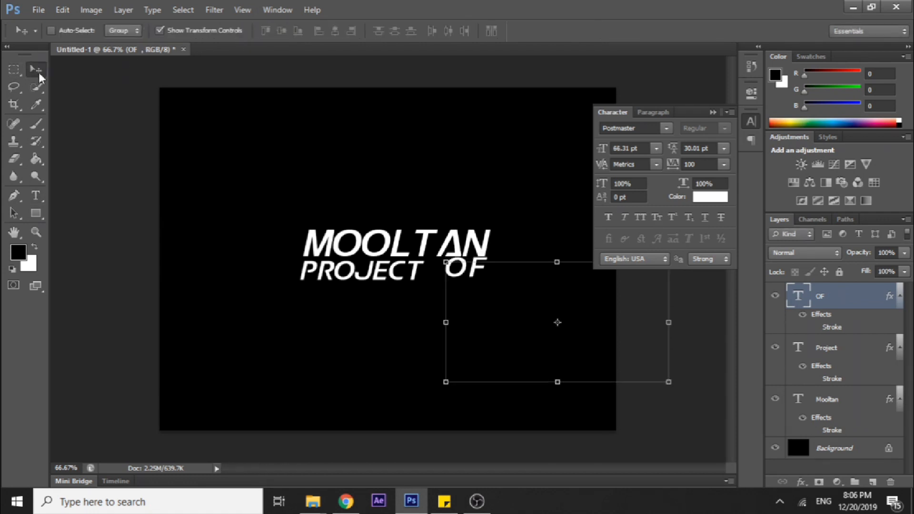
Nudge the OF text into line with PROJECT, beneath the last letters of MOOLTAN
key(shift+Right)
key(shift+Right)
key(shift+Right)
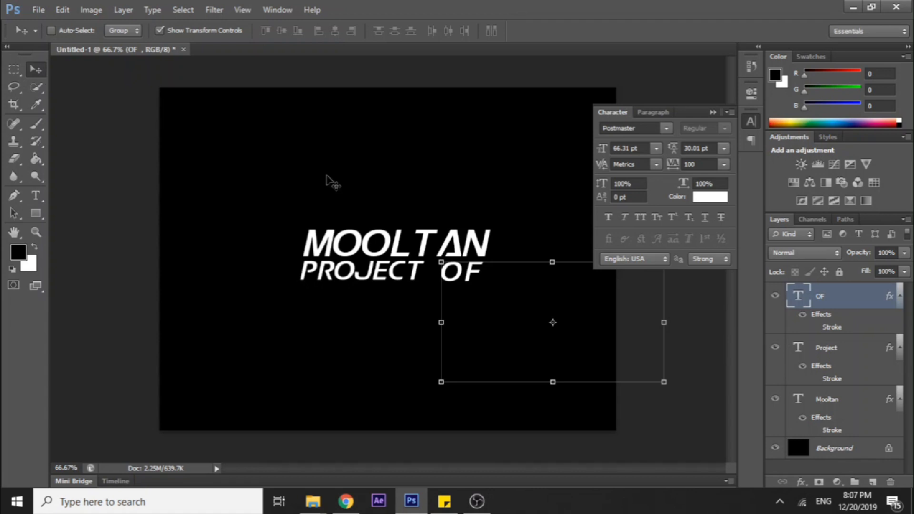
Duplicate the OF text layer and place the copy directly below the original OF
key(alt+shift+Down)
key(alt+shift+Down)
key(alt+shift+Down)
key(alt+shift+Down)
key(alt+shift+Down)
key(alt+shift+Down)
key(alt+shift+Down)
key(alt+shift+Down)
key(alt+shift+Down)
key(alt+shift+Down)
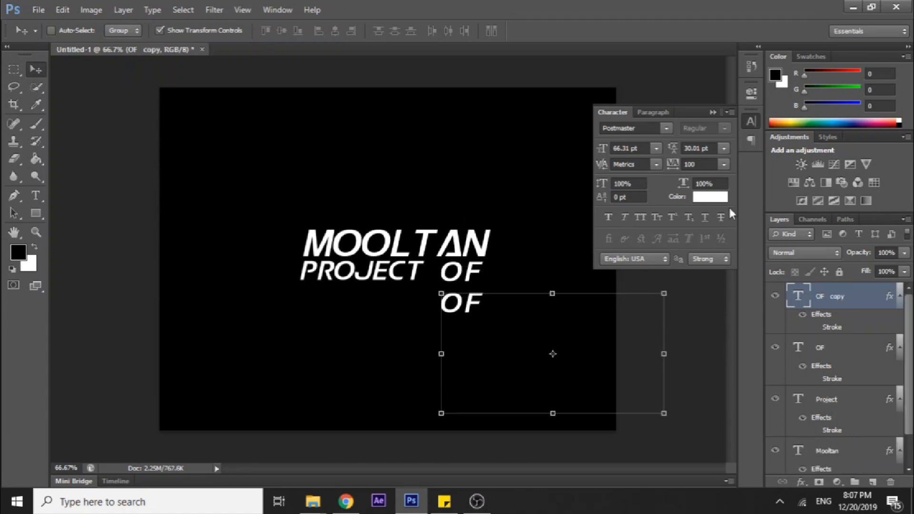
Replace the copied OF text with MXNKHN and enlarge it to 78.31 pt
double_click(809, 304)
text(MXNKHN)
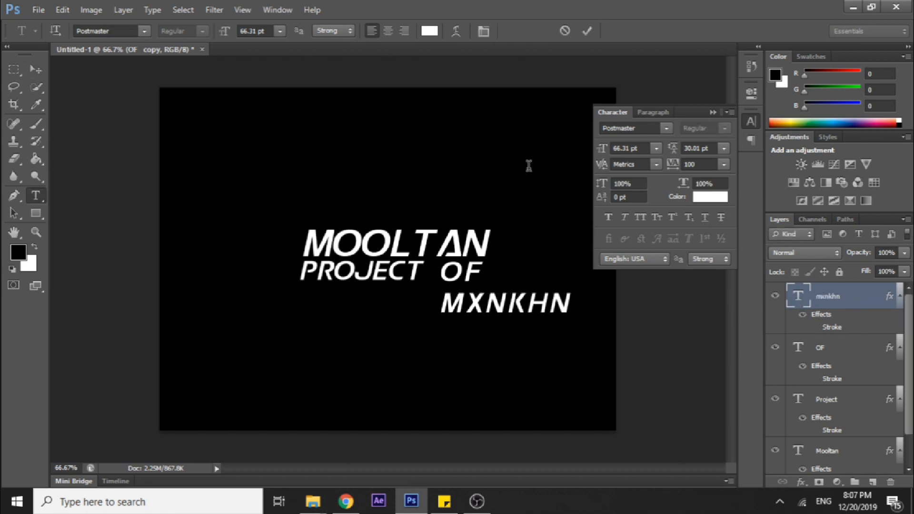
key(ctrl+a)
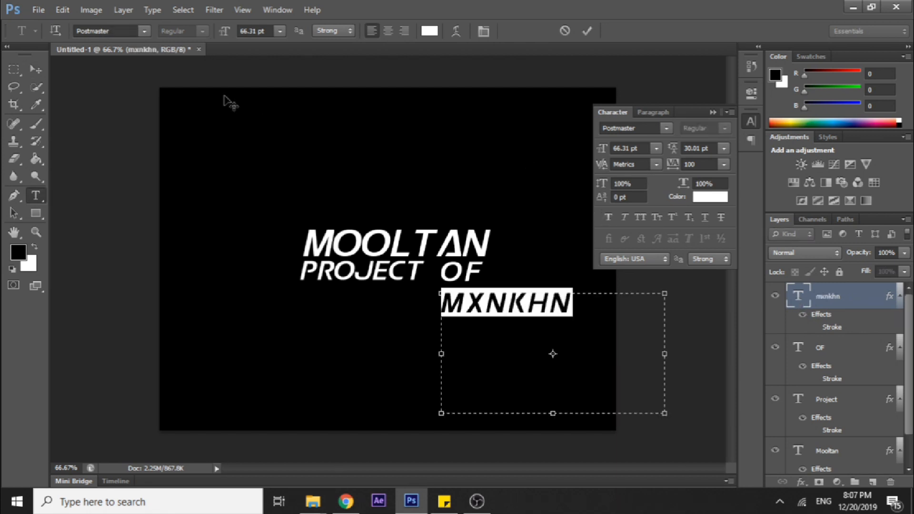
drag(222, 32, 227, 32)
click(36, 70)
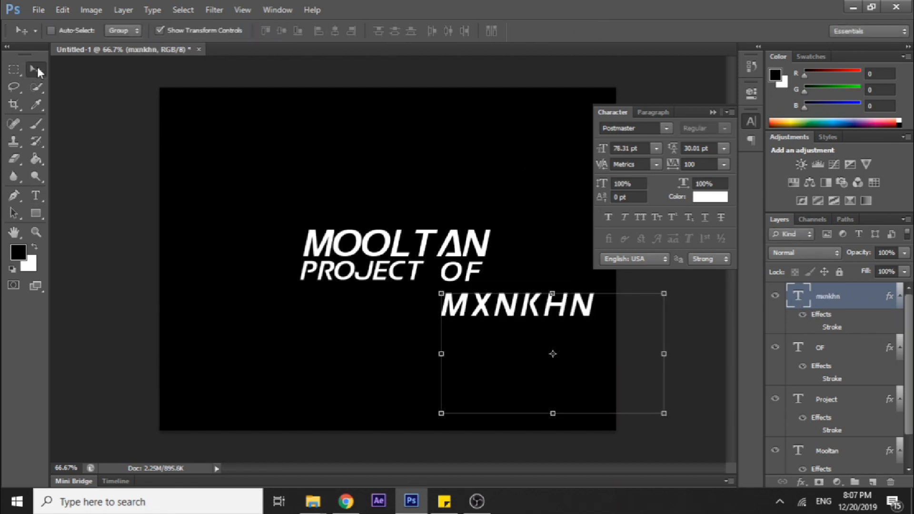
Move the MXNKHN text left and up so it sits just beneath PROJECT OF
key(shift+Left)
key(shift+Left)
key(shift+Left)
key(shift+Left)
key(shift+Left)
key(shift+Left)
key(shift+Left)
key(shift+Left)
key(shift+Left)
key(shift+Left)
key(shift+Left)
key(shift+Left)
key(shift+Left)
key(shift+Left)
key(shift+Left)
key(shift+Left)
key(shift+Left)
key(shift+Left)
key(shift+Left)
key(shift+Left)
key(shift+Up)
key(shift+Up)
key(shift+Up)
key(shift+Right)
Add a Color Overlay in a slightly softened red to the MXNKHN text layer
right_click(797, 292)
click(706, 177)
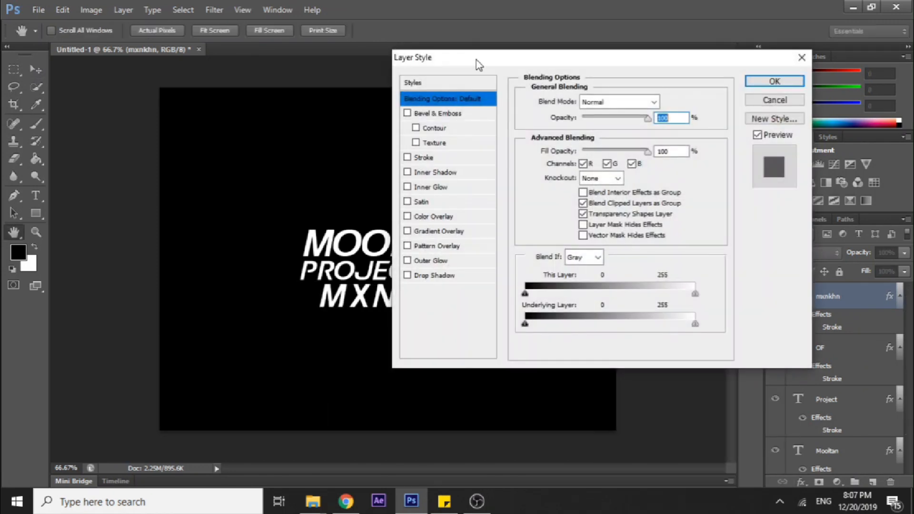
drag(479, 64, 682, 36)
click(610, 188)
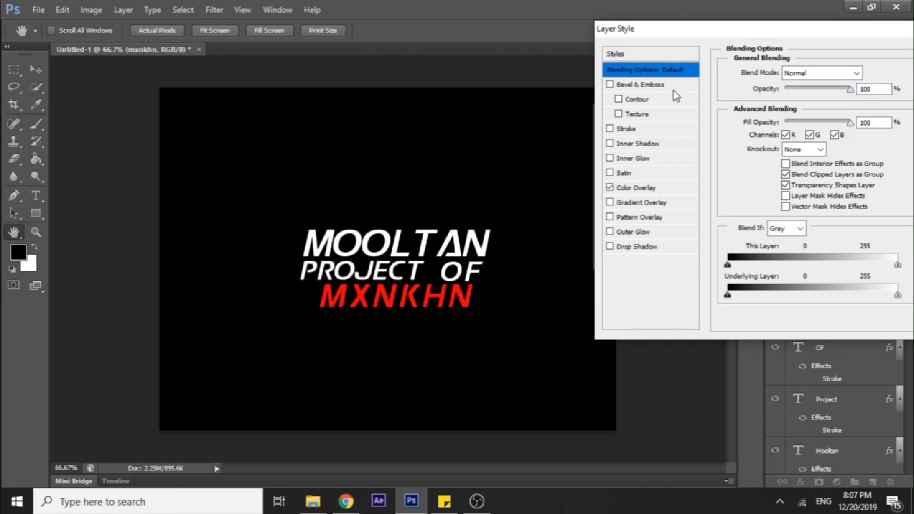
click(645, 189)
click(869, 72)
click(598, 124)
drag(619, 97, 634, 55)
drag(666, 18, 567, 36)
click(694, 59)
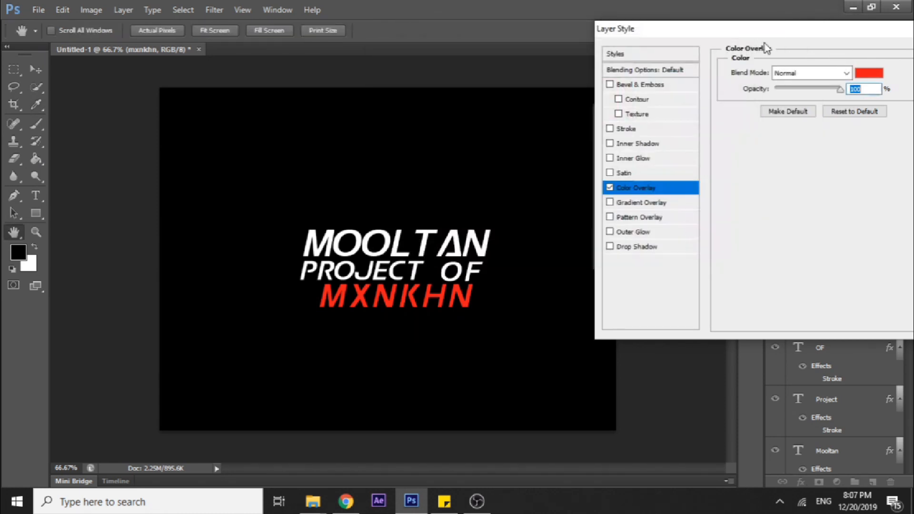
drag(778, 26, 578, 47)
click(760, 73)
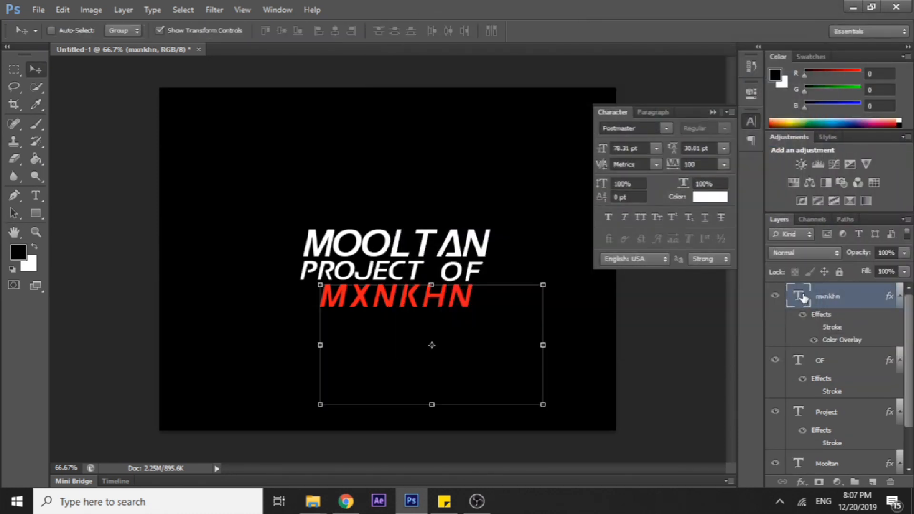
Set the tracking of MXNKHN to 400 and shift the text left to centre it beneath PROJECT OF
double_click(798, 296)
drag(675, 172, 314, 155)
click(32, 75)
key(shift+Left)
key(shift+Left)
key(shift+Left)
key(shift+Left)
key(shift+Left)
key(shift+Left)
key(shift+Left)
key(shift+Left)
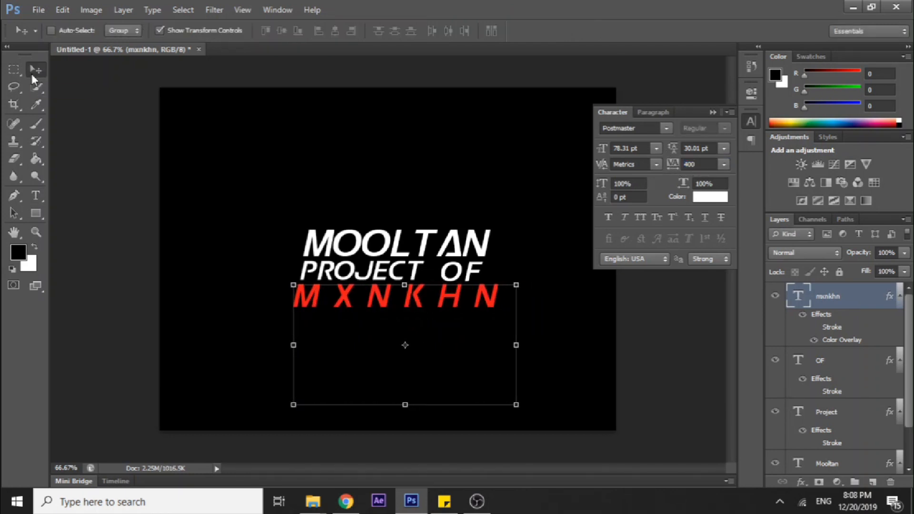
Draw a rectangle about 536 by 66 px above MOOLTAN, on a new layer over the MXNKHN text layer
click(713, 113)
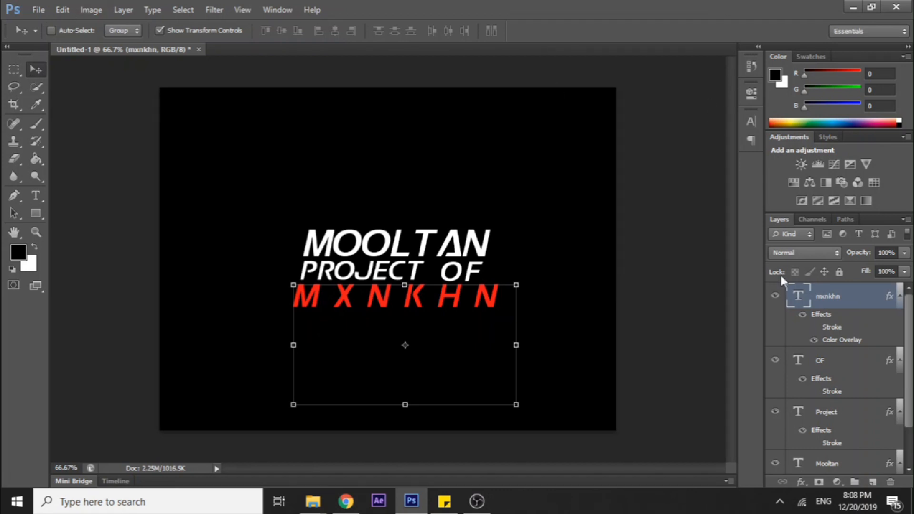
scroll(837, 471, down, 2)
click(840, 464)
scroll(859, 381, up, 1)
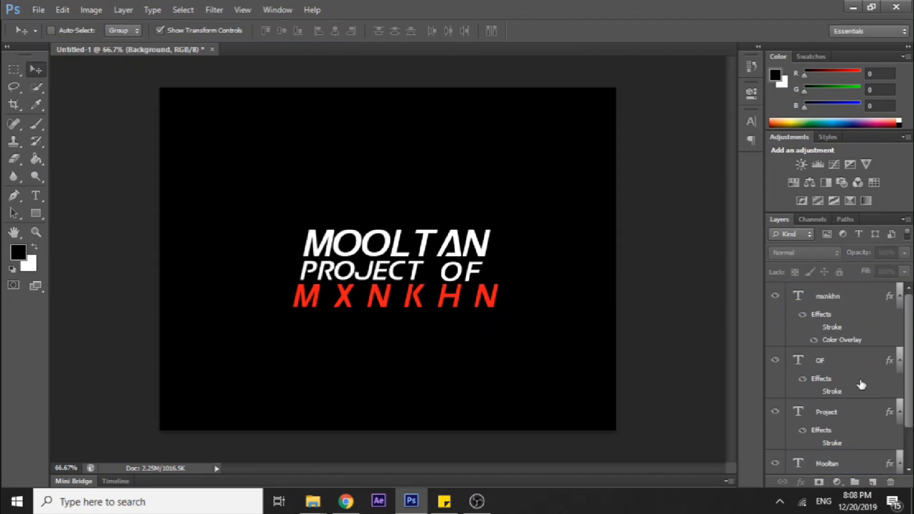
click(849, 297)
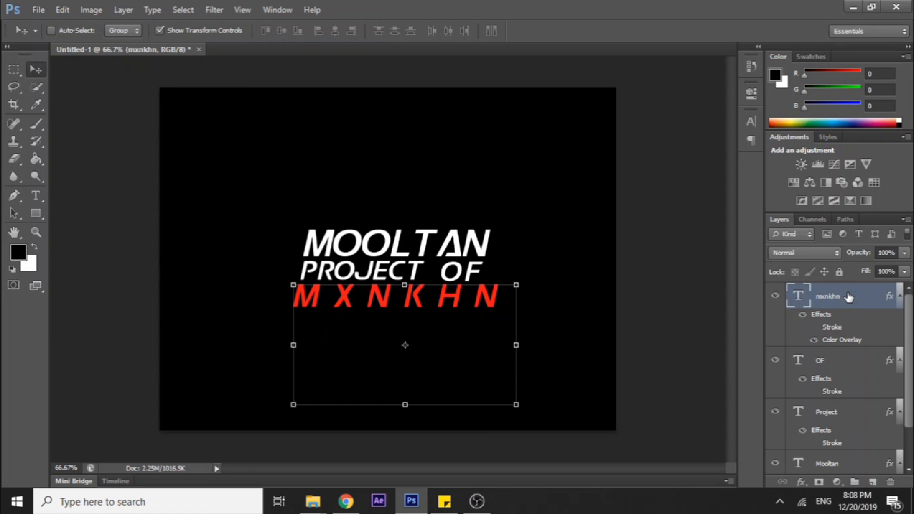
key(u)
drag(287, 183, 525, 212)
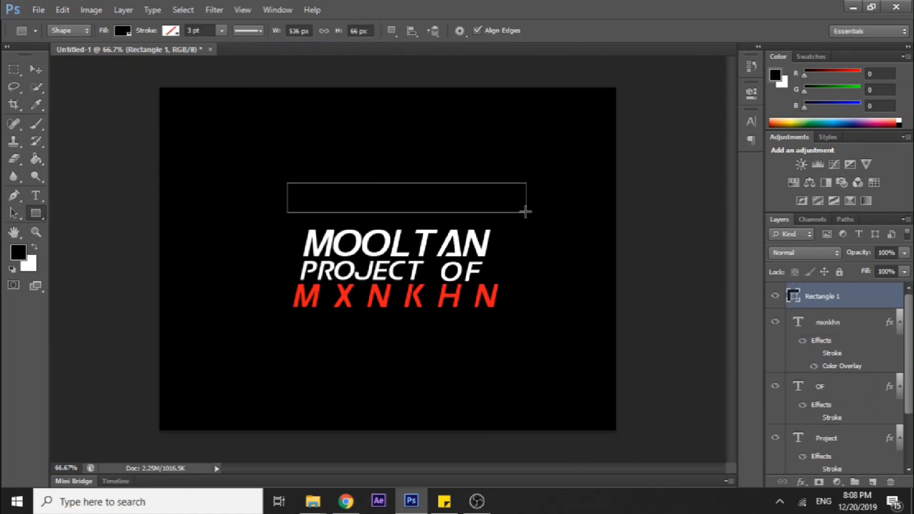
Apply a red Color Overlay to the rectangle layer
right_click(846, 300)
click(731, 36)
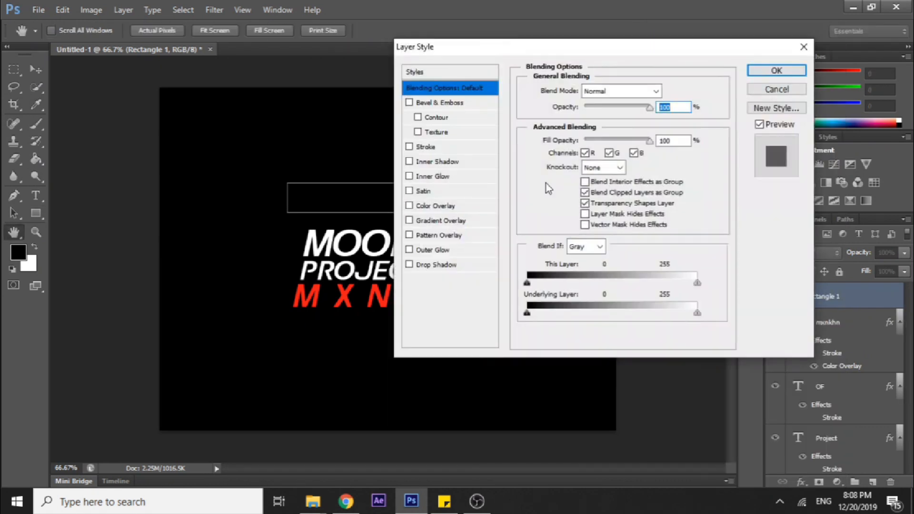
click(426, 206)
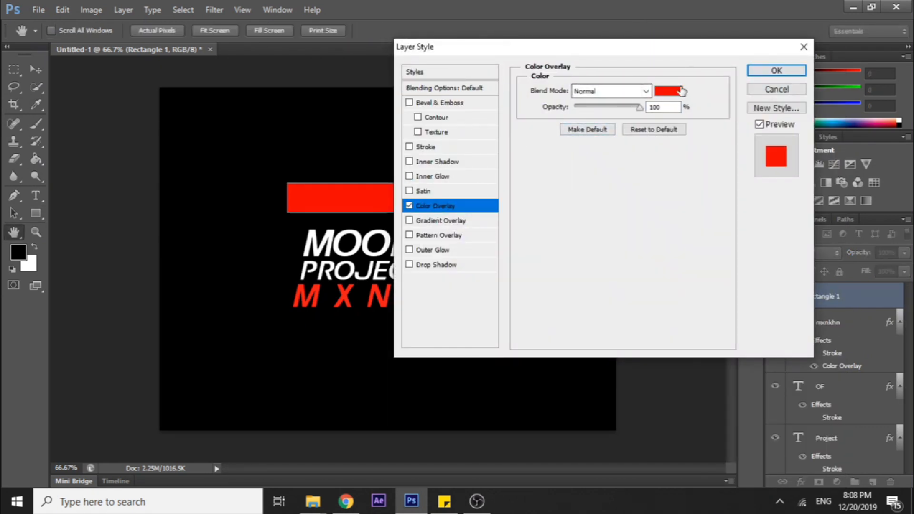
click(776, 70)
Move the red rectangle straight down until its lower edge covers the upper half of the MXNKHN letters
click(40, 67)
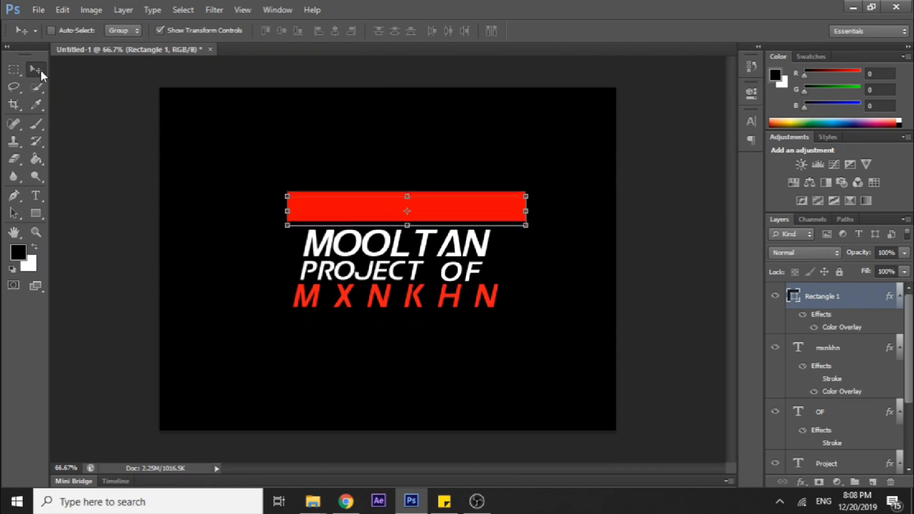
key(shift+Down)
key(shift+Down)
key(shift+Down)
key(shift+Down)
key(shift+Down)
key(shift+Down)
key(shift+Down)
key(shift+Down)
key(shift+Down)
key(shift+Down)
key(shift+Down)
key(shift+Down)
key(shift+Down)
key(shift+Down)
key(shift+Down)
key(shift+Down)
key(shift+Down)
key(shift+Down)
key(shift+Down)
key(shift+Down)
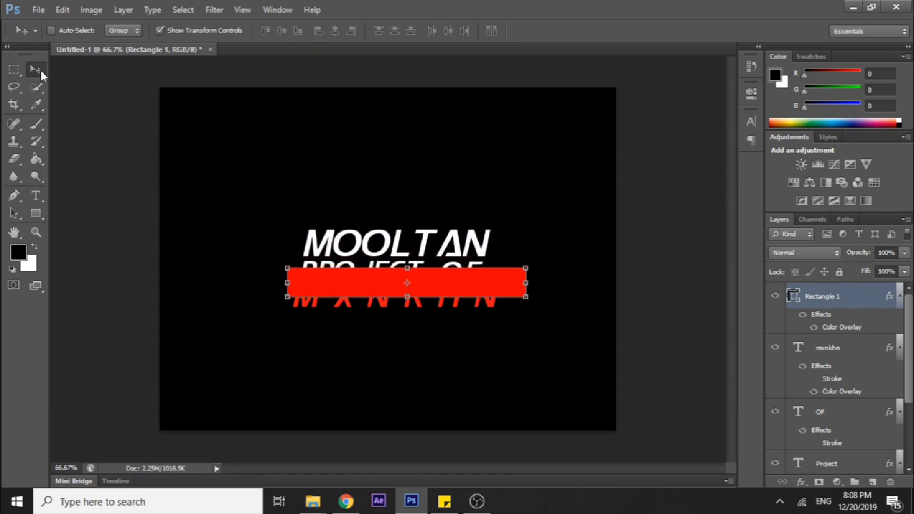
Rasterize the rectangle layer and delete everything on it outside the MXNKHN letter shapes
right_click(846, 300)
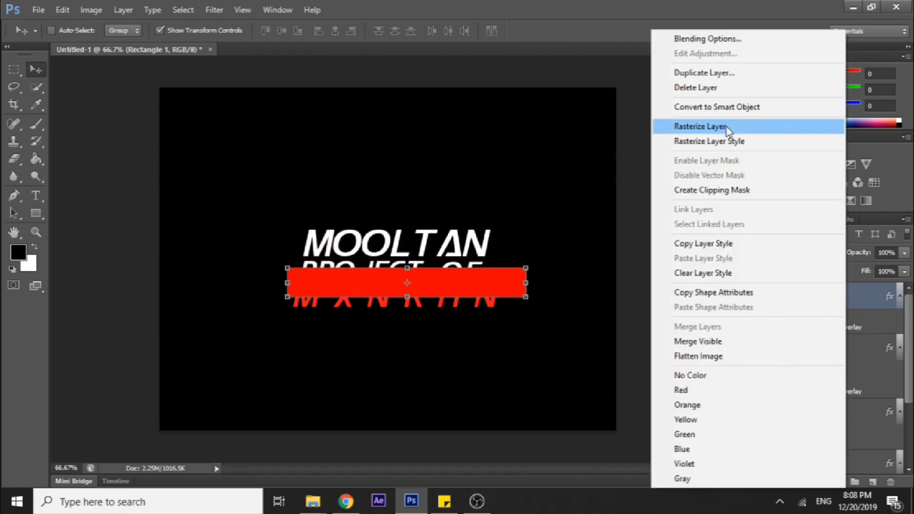
click(725, 127)
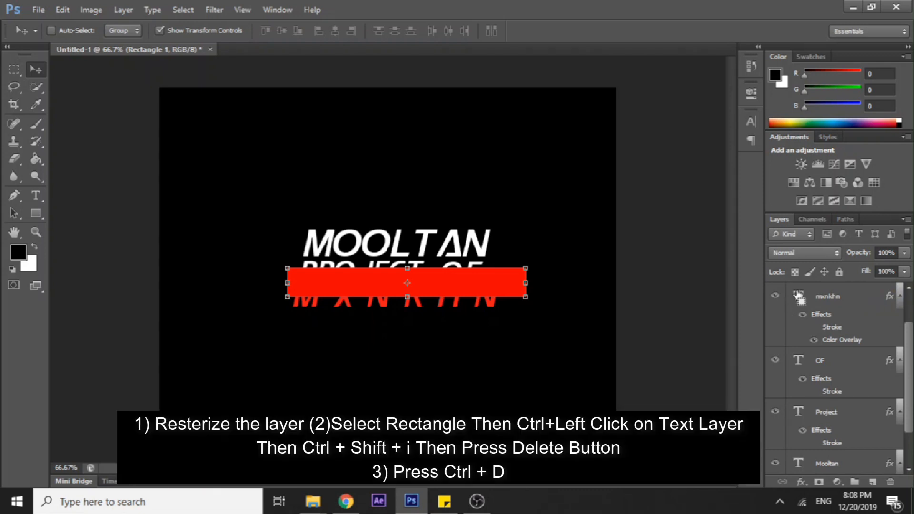
ctrl+click(798, 297)
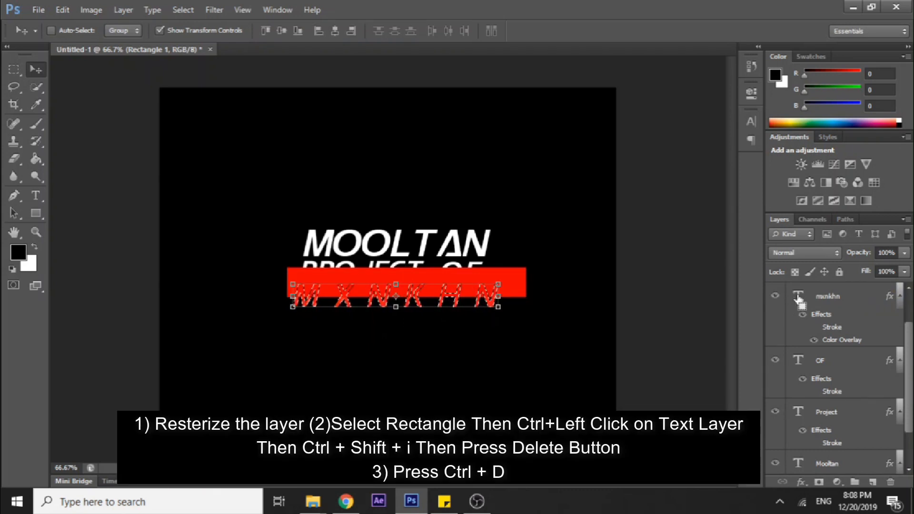
key(ctrl+shift+i)
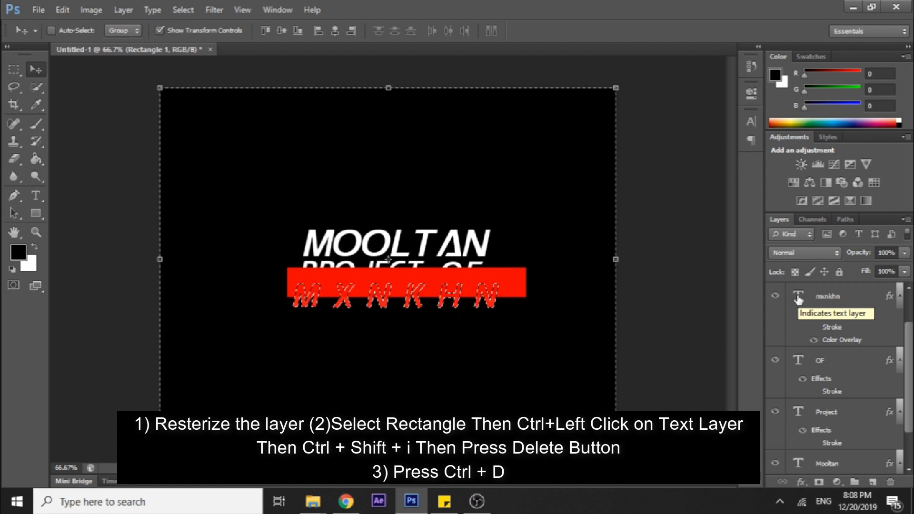
key(Delete)
key(ctrl+d)
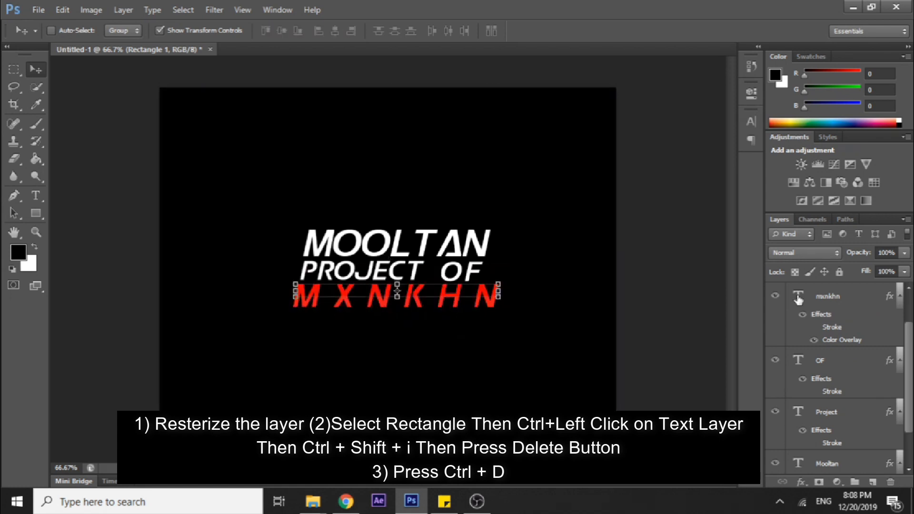
Change the Color Overlay of the trimmed Rectangle 1 layer to white
scroll(809, 305, up, 1)
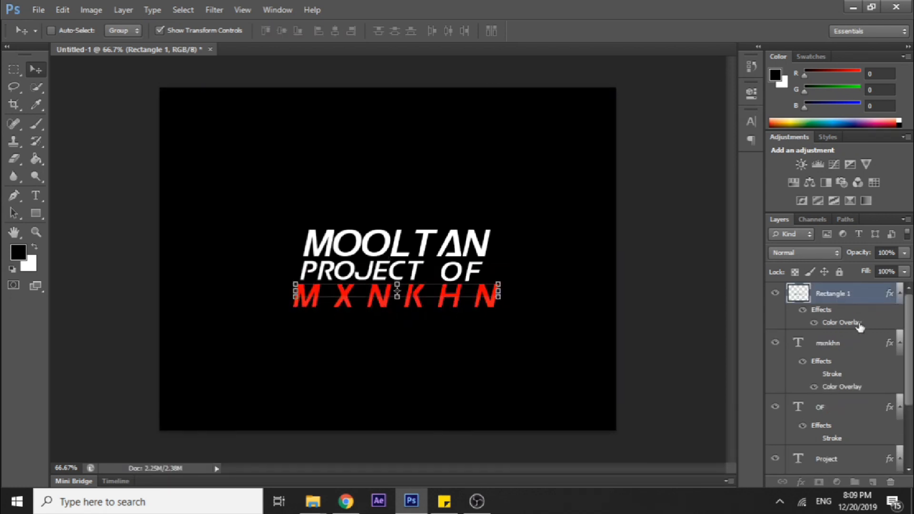
double_click(856, 322)
click(676, 94)
mouse_move(479, 119)
mouse_down()
mouse_move(443, 98)
mouse_move(386, 91)
mouse_up()
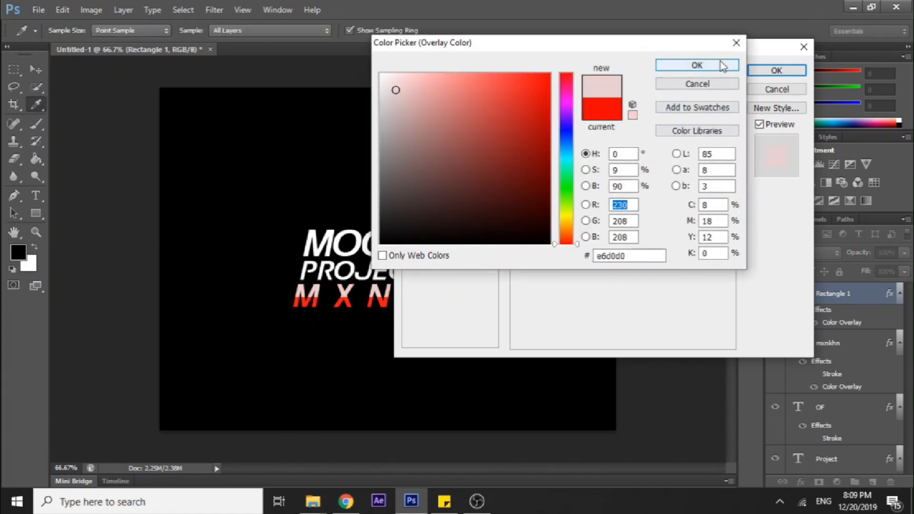
click(697, 65)
click(672, 90)
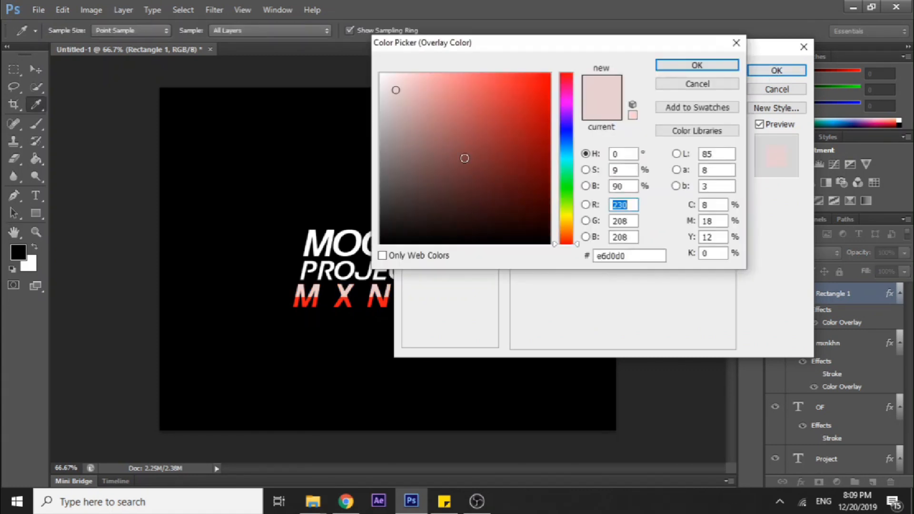
drag(465, 157, 380, 73)
click(684, 70)
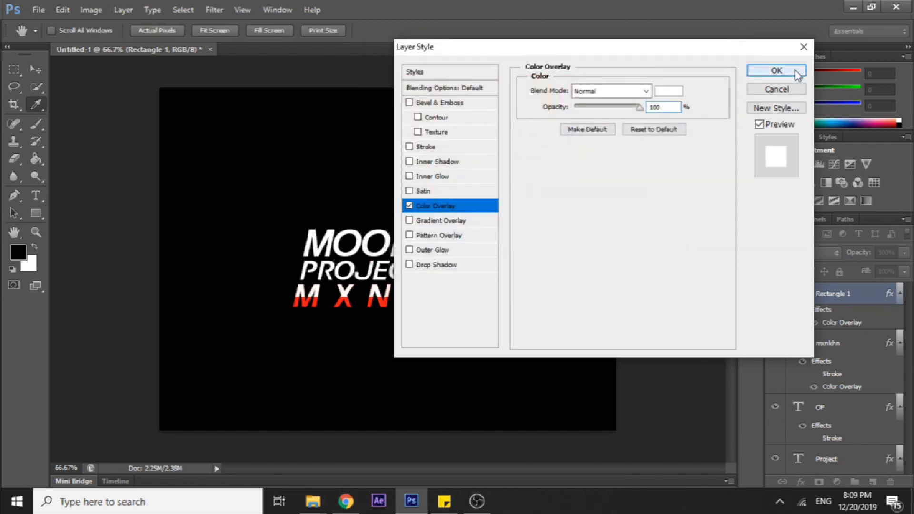
click(798, 71)
Lower the opacity of the Rectangle 1 layer to soften the white on MXNKHN, and select the Background layer
drag(867, 257, 837, 270)
scroll(848, 429, down, 2)
click(855, 463)
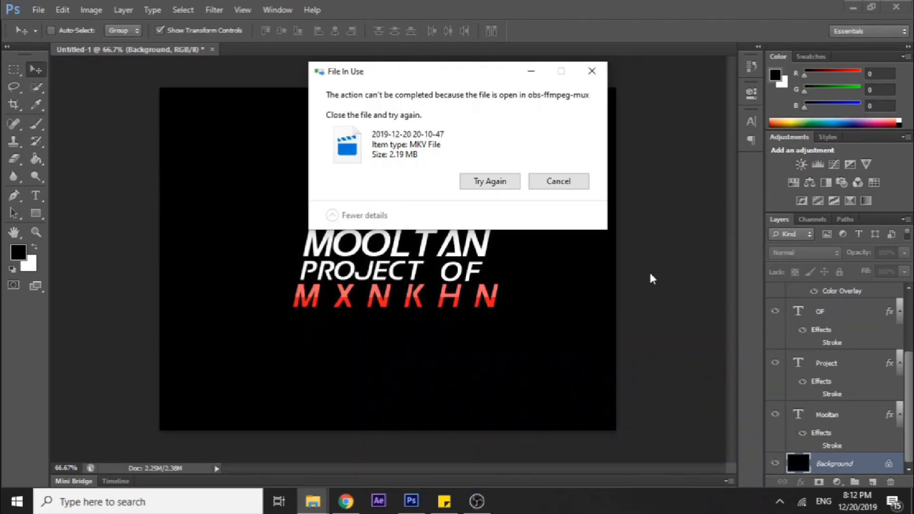
click(582, 184)
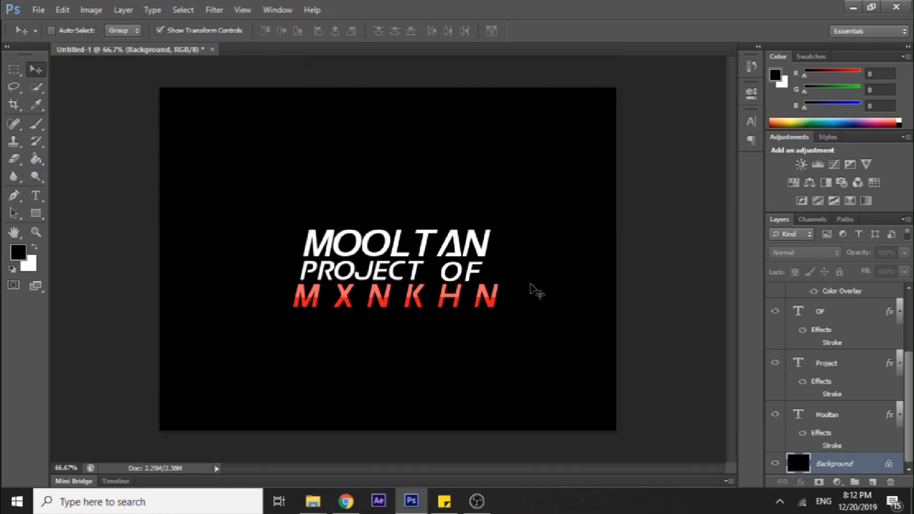